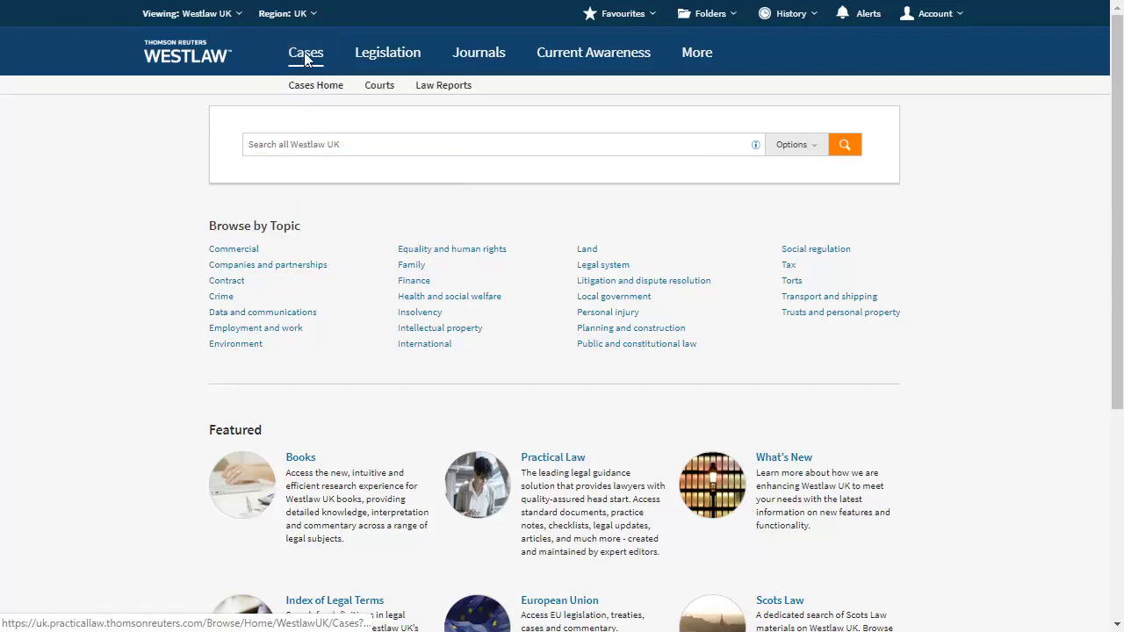
Search the cases database by the citation 2000 1 ac 524.
click(305, 55)
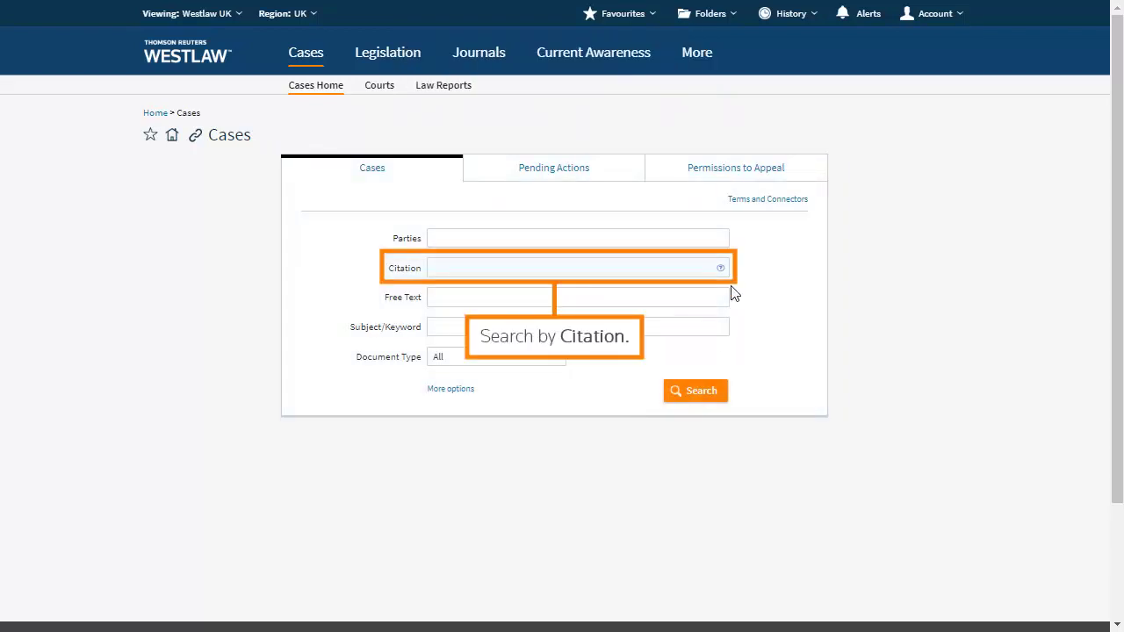
click(527, 268)
text(2000 1 ac 524)
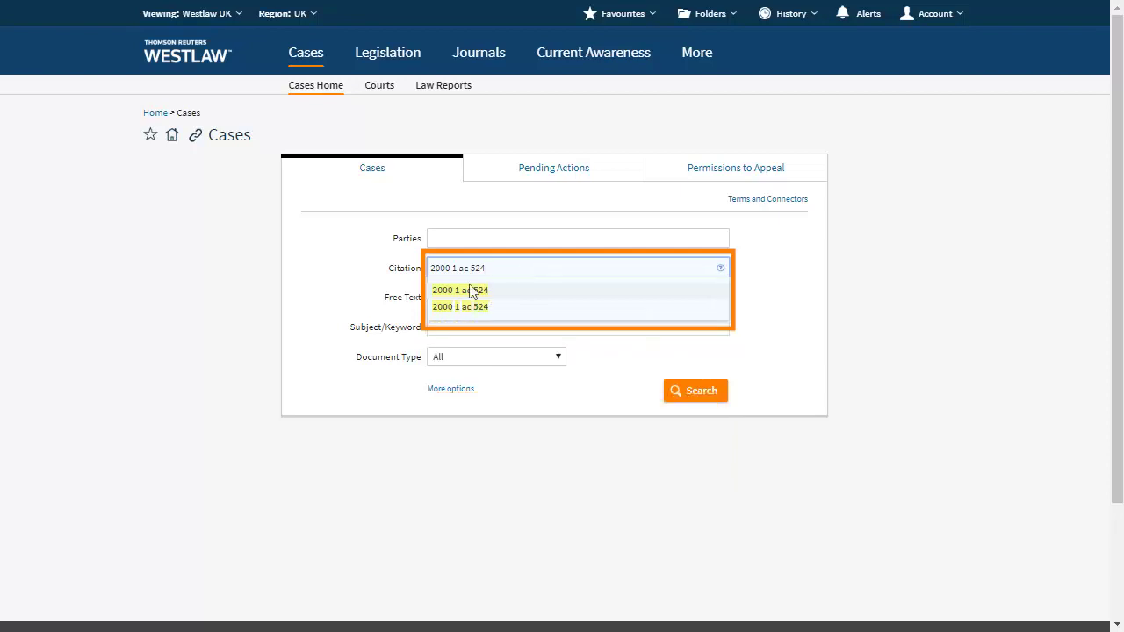
click(464, 291)
click(687, 390)
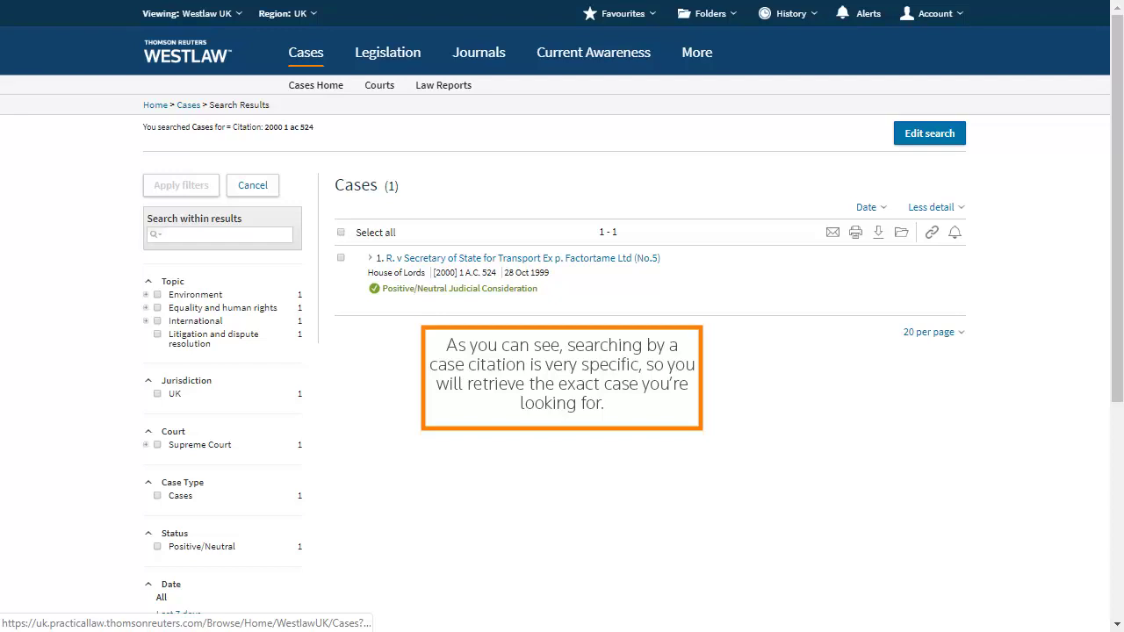
click(298, 57)
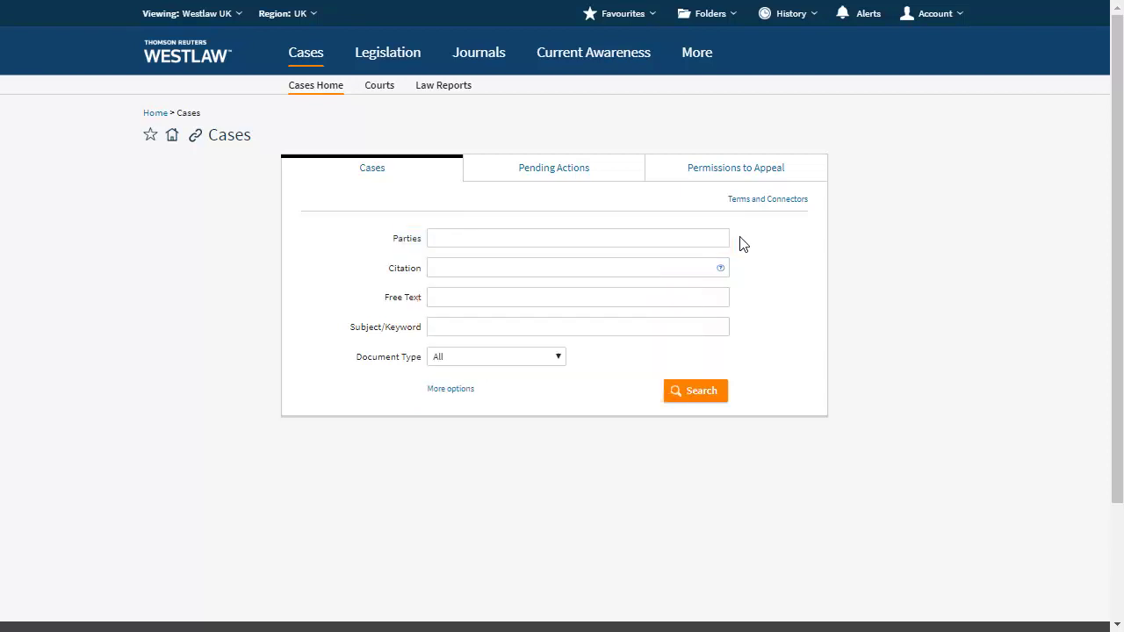
click(474, 246)
text(pepper hart)
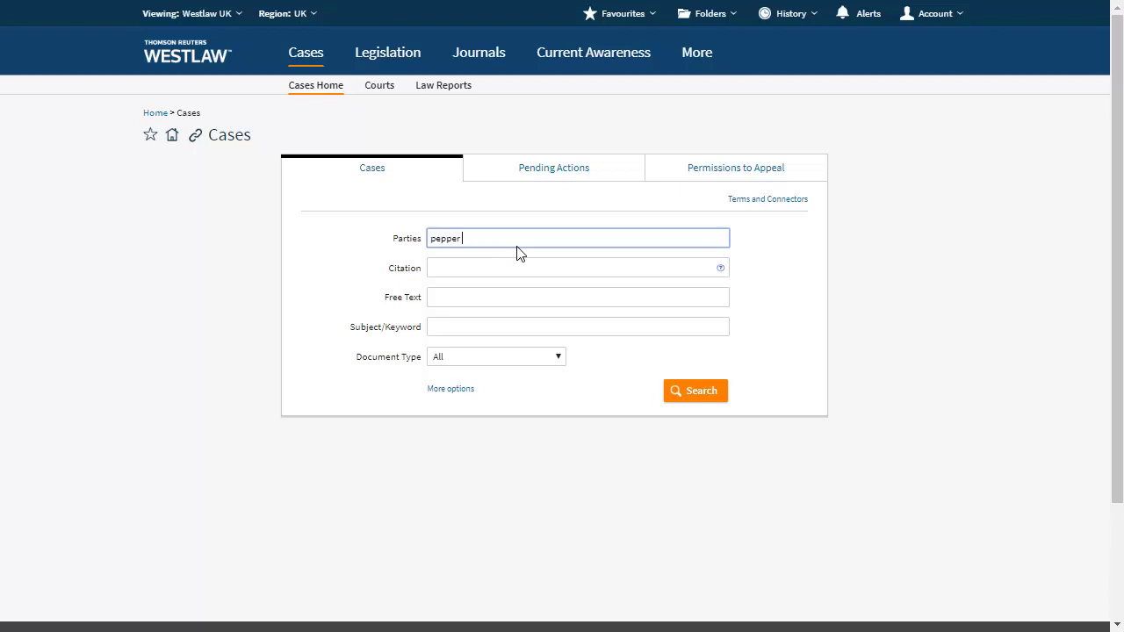
click(702, 393)
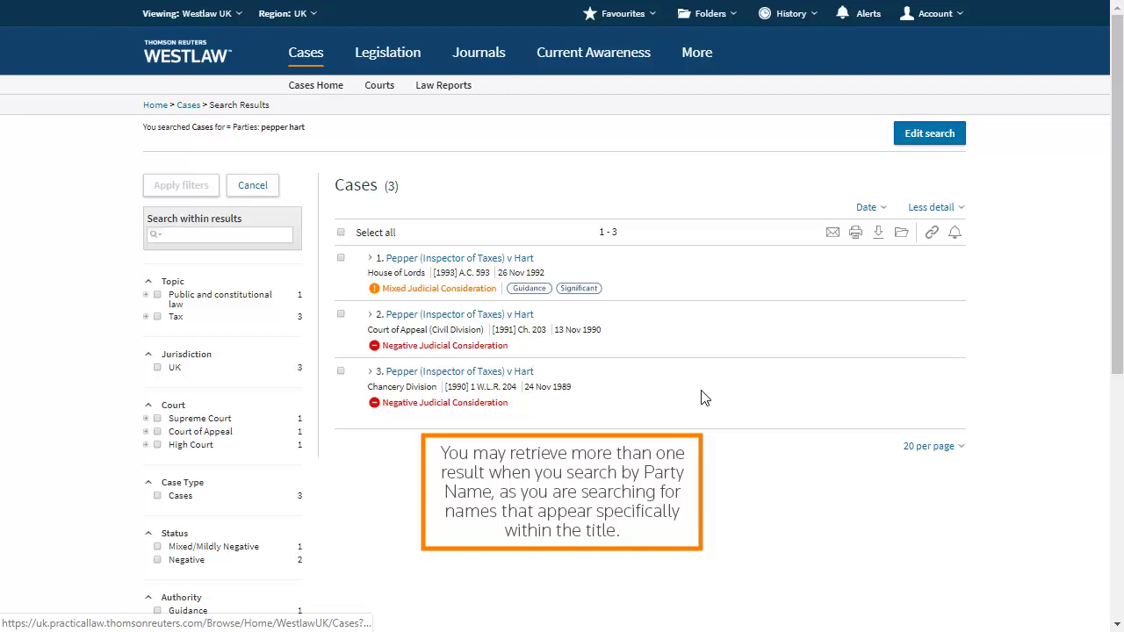
Run a new cases search for "insanity defence" as free text.
click(315, 85)
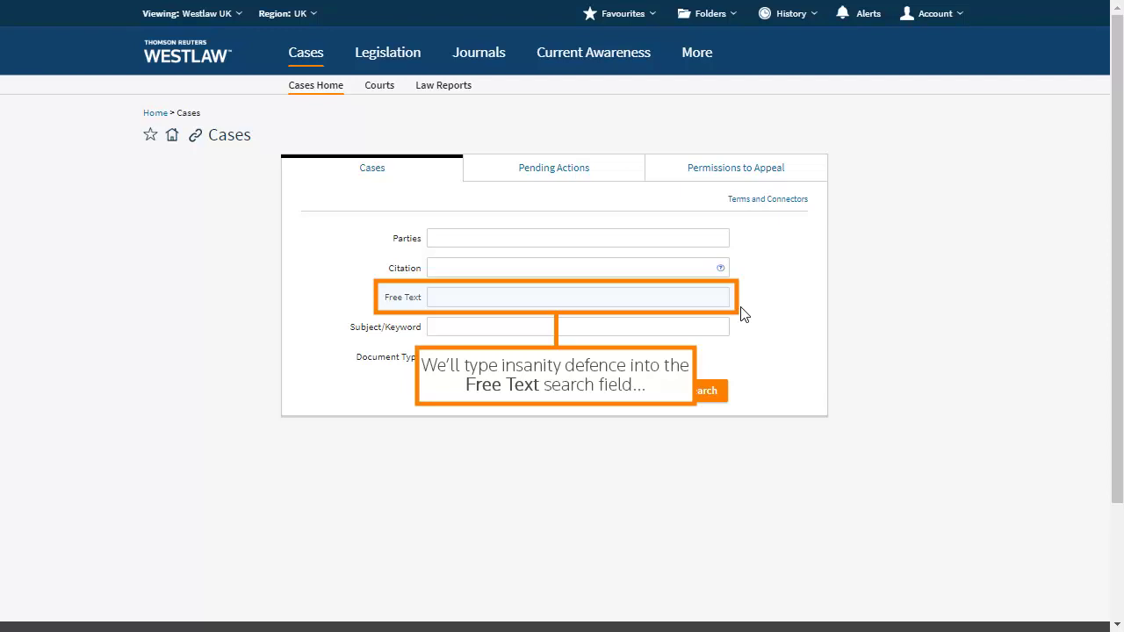
click(521, 301)
text(insanity defence)
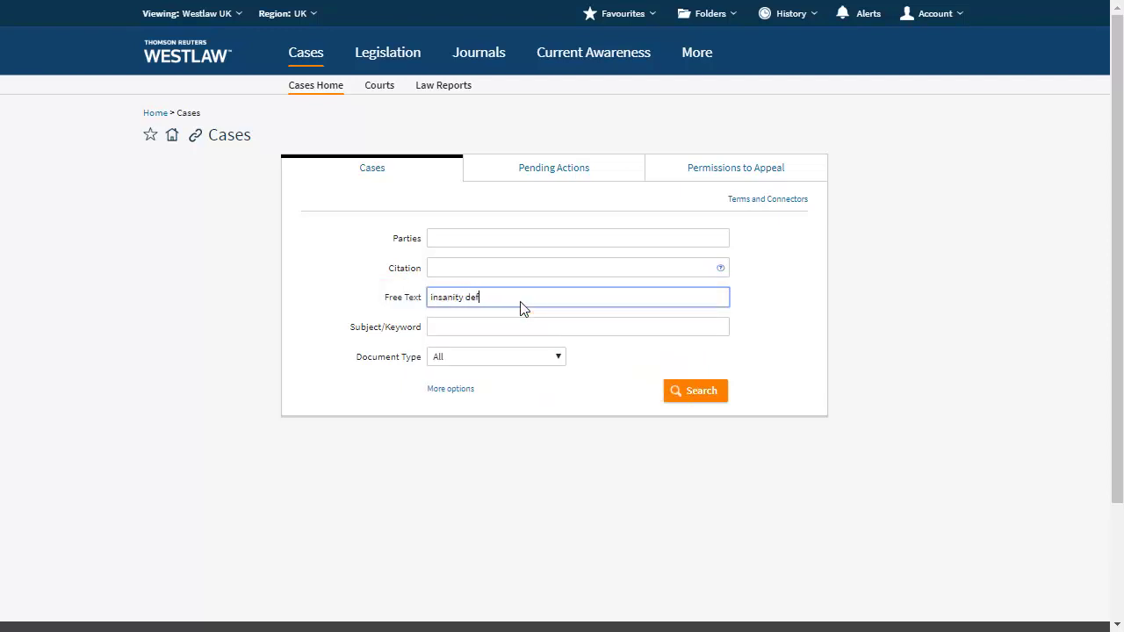
click(659, 391)
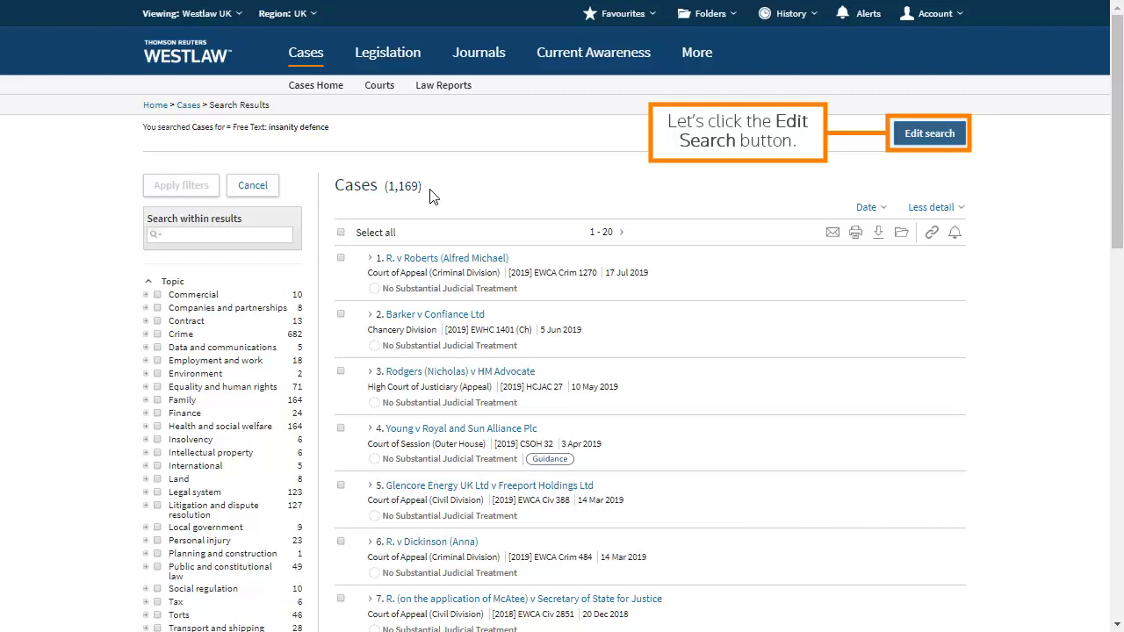
Edit the search to clear the free text and look for "insanity defence" in the subject/keyword instead.
click(955, 134)
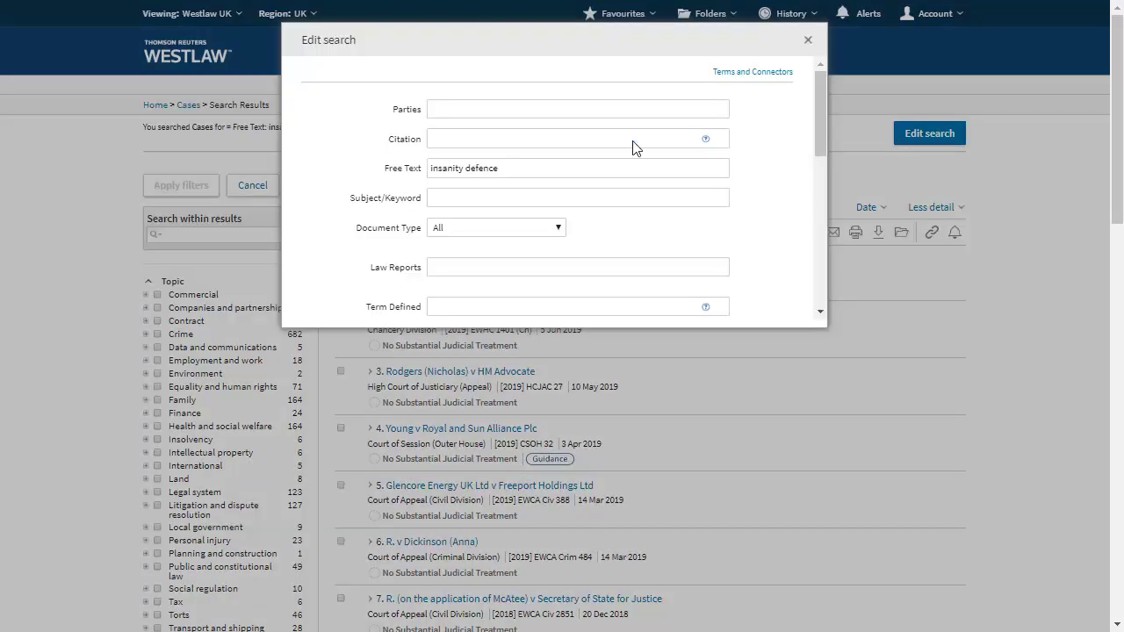
triple_click(507, 173)
key(BackSpace)
click(515, 198)
text(ins)
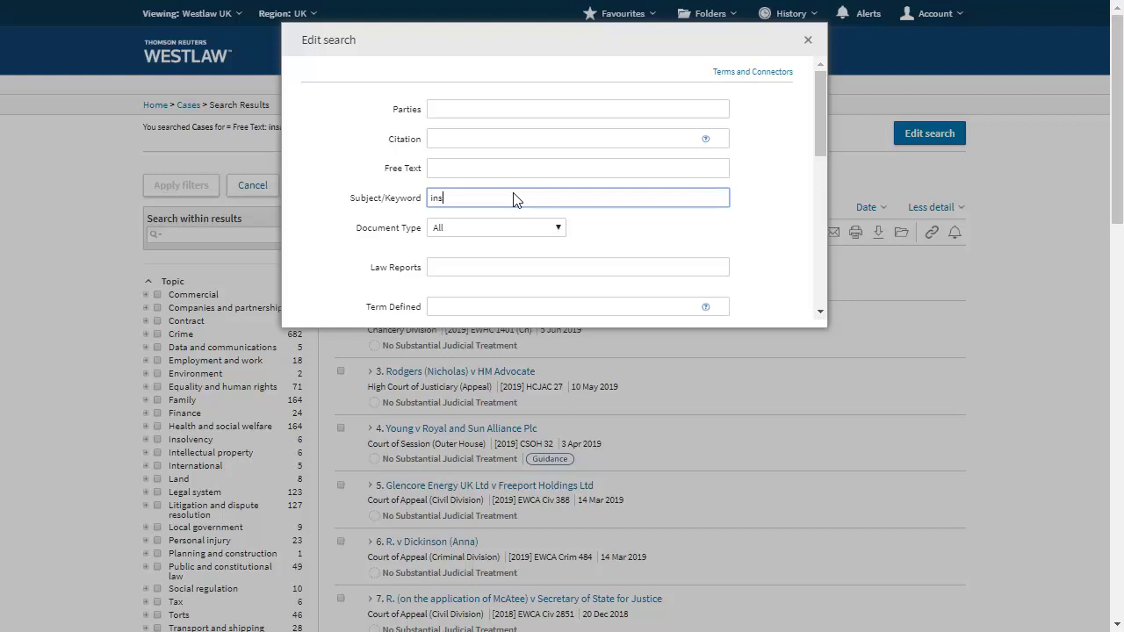
text(anity defence)
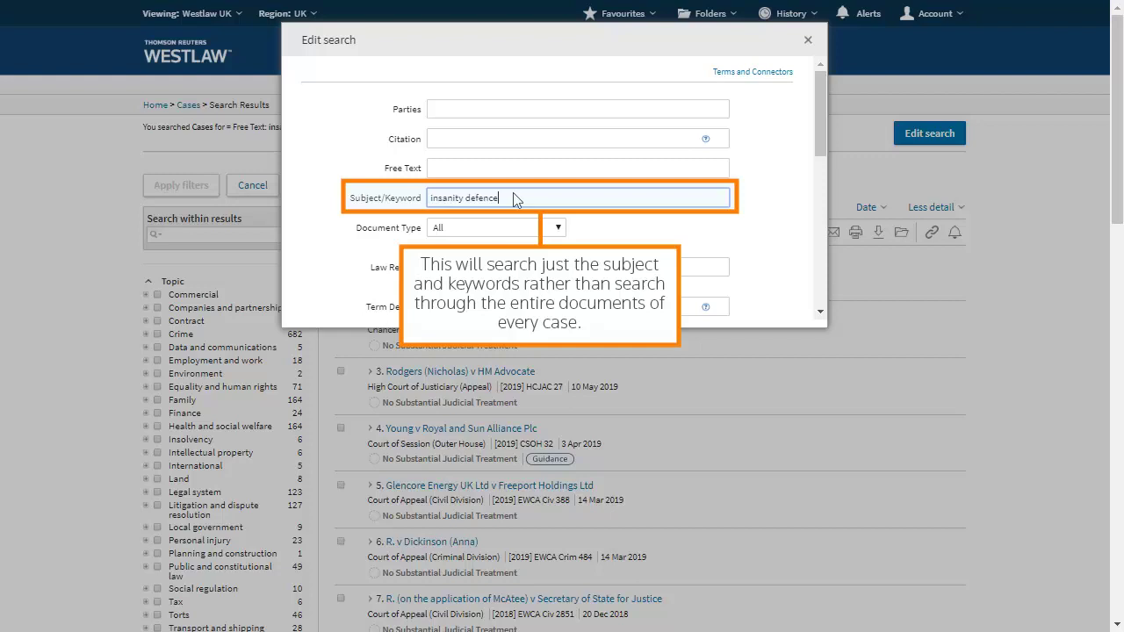
drag(819, 142, 831, 256)
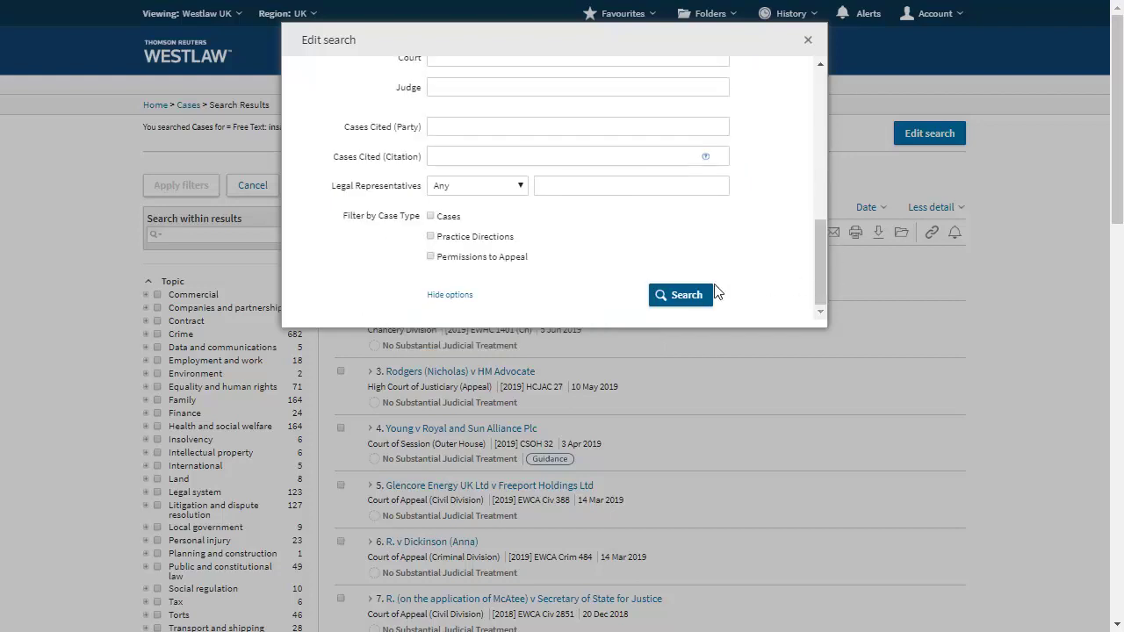
click(694, 296)
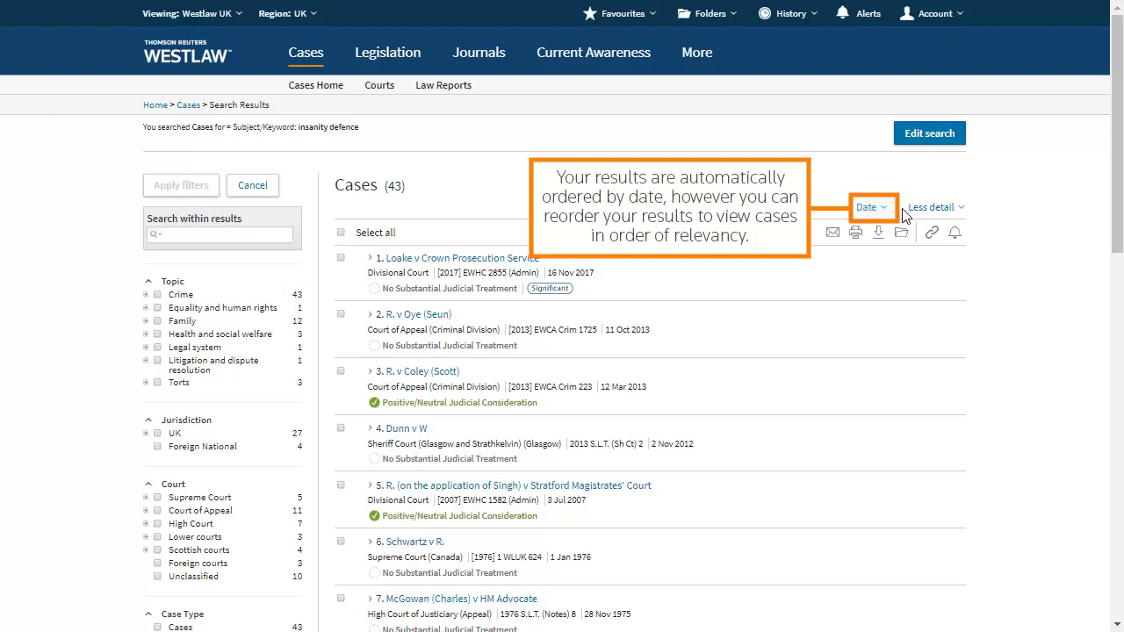
Sort the case results by relevance and open the R. v Coley case.
click(869, 207)
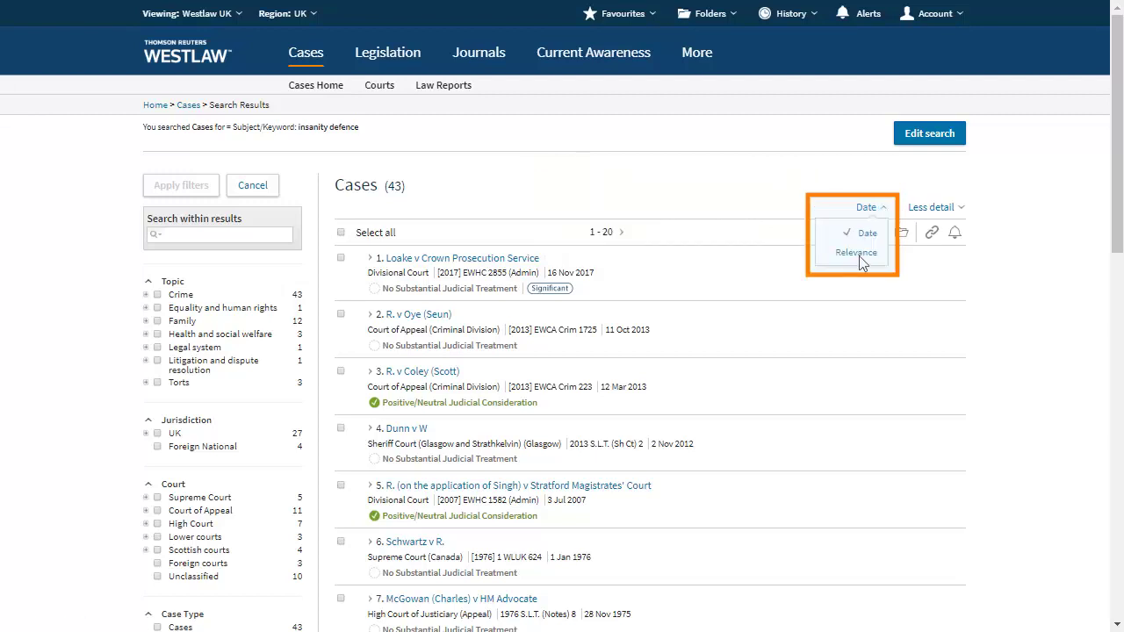
click(856, 253)
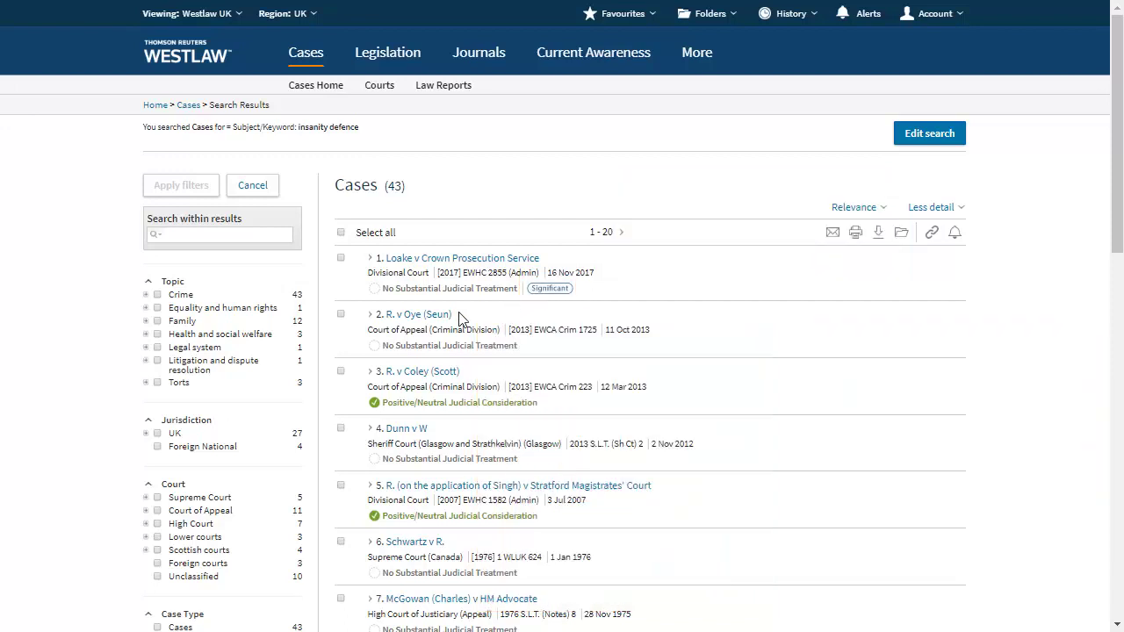
click(428, 372)
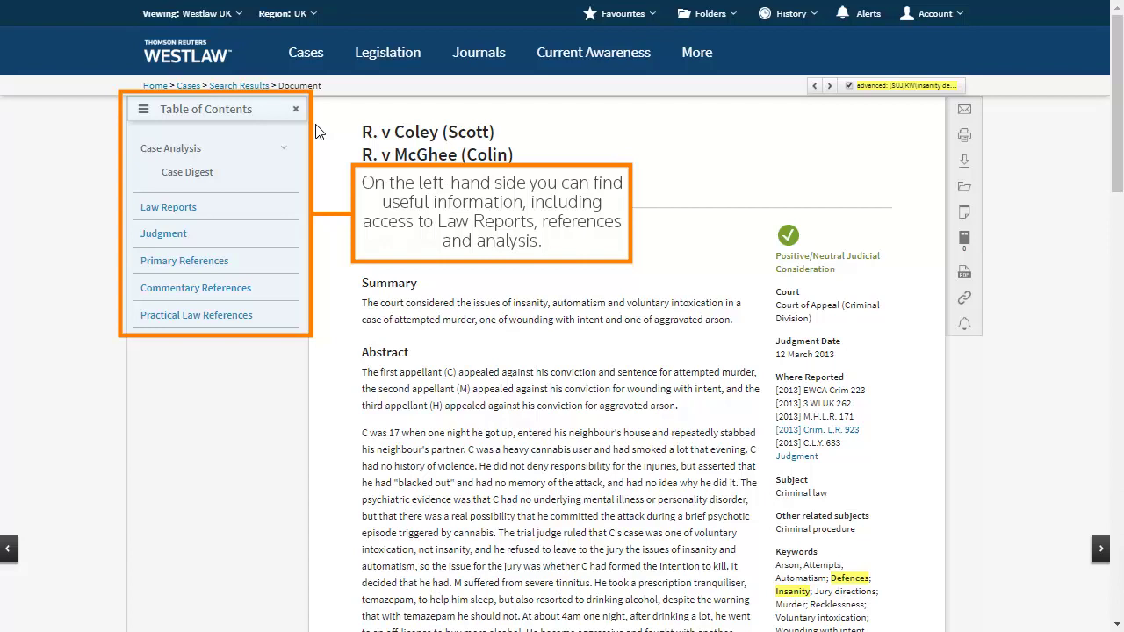
Add a yellow note reading "Useful." to the passage from "As in Davis" to "His conviction was quashed", save it and reopen it.
drag(1117, 110, 1105, 514)
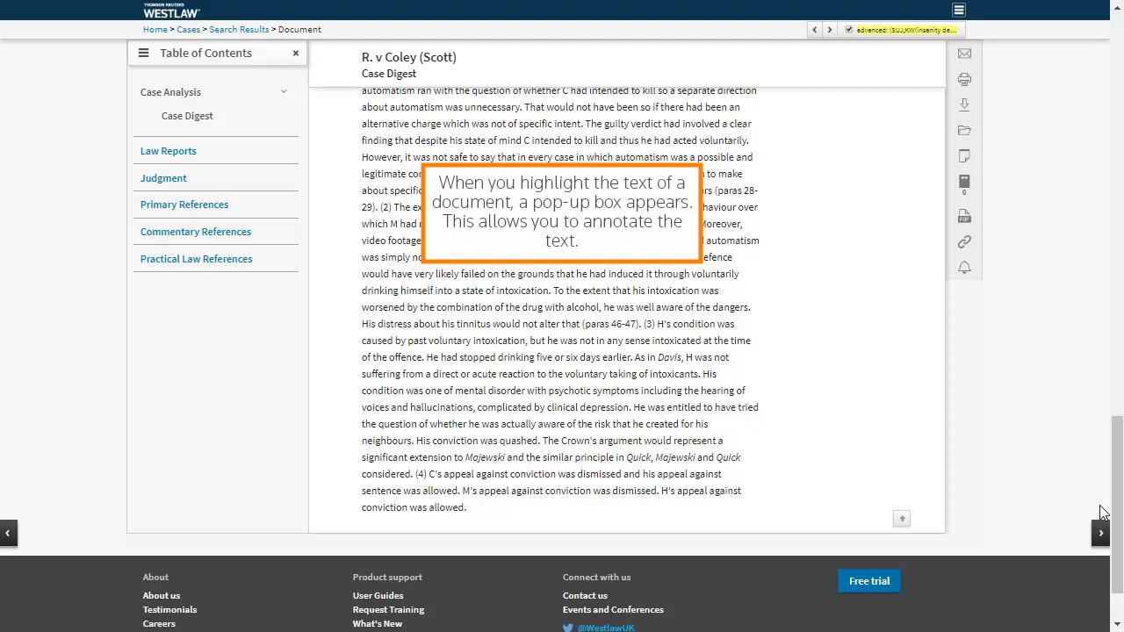
drag(635, 357, 542, 439)
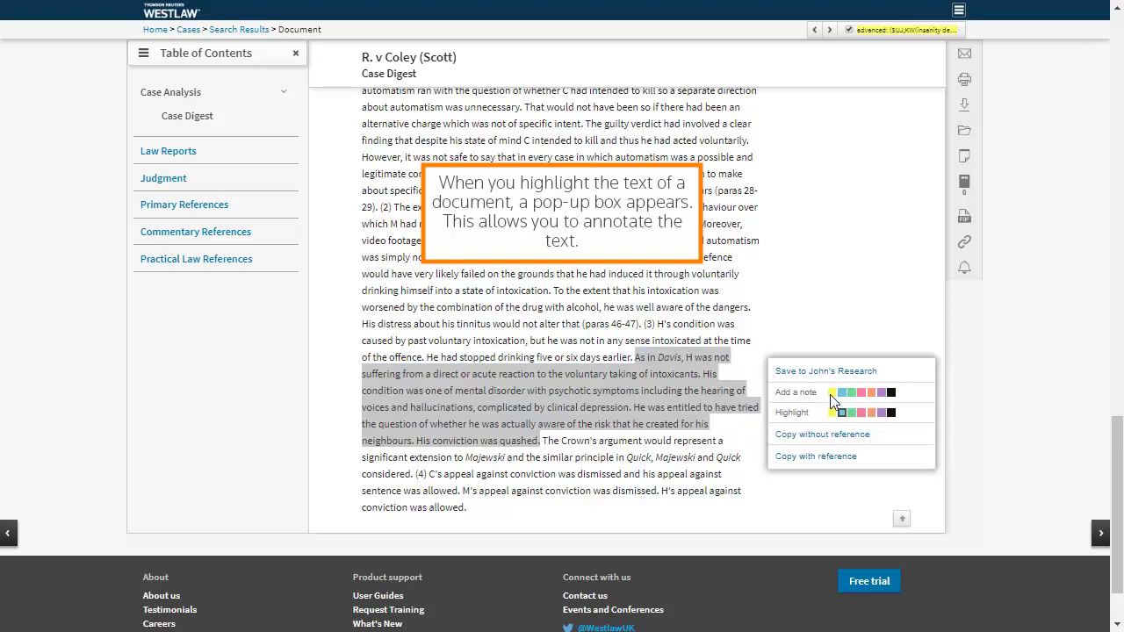
click(835, 401)
text(Useful.)
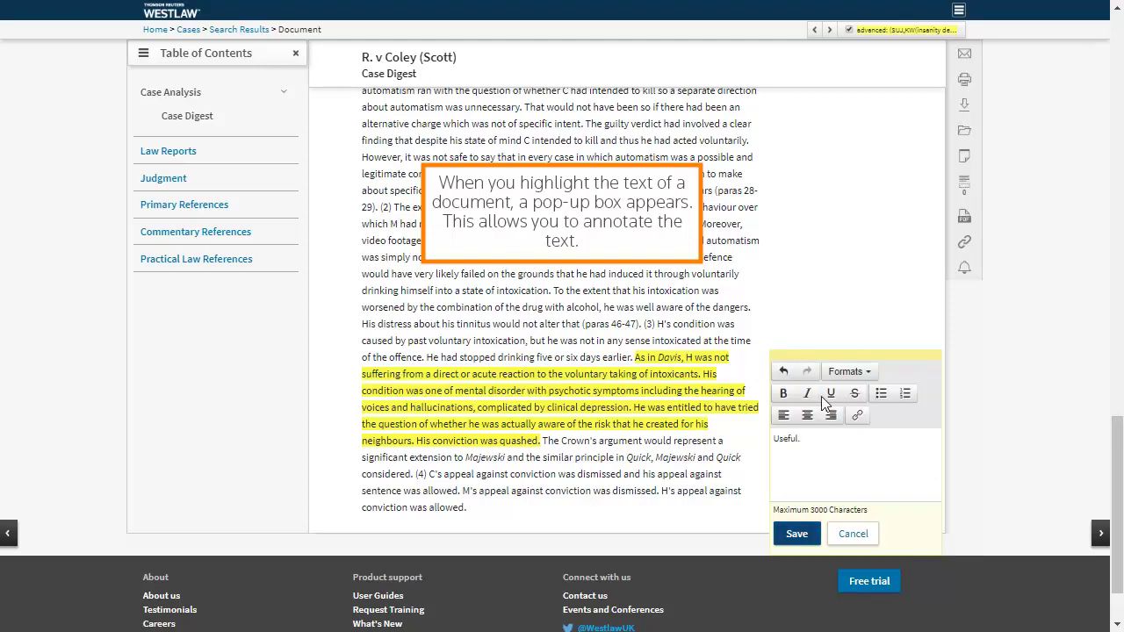
click(796, 531)
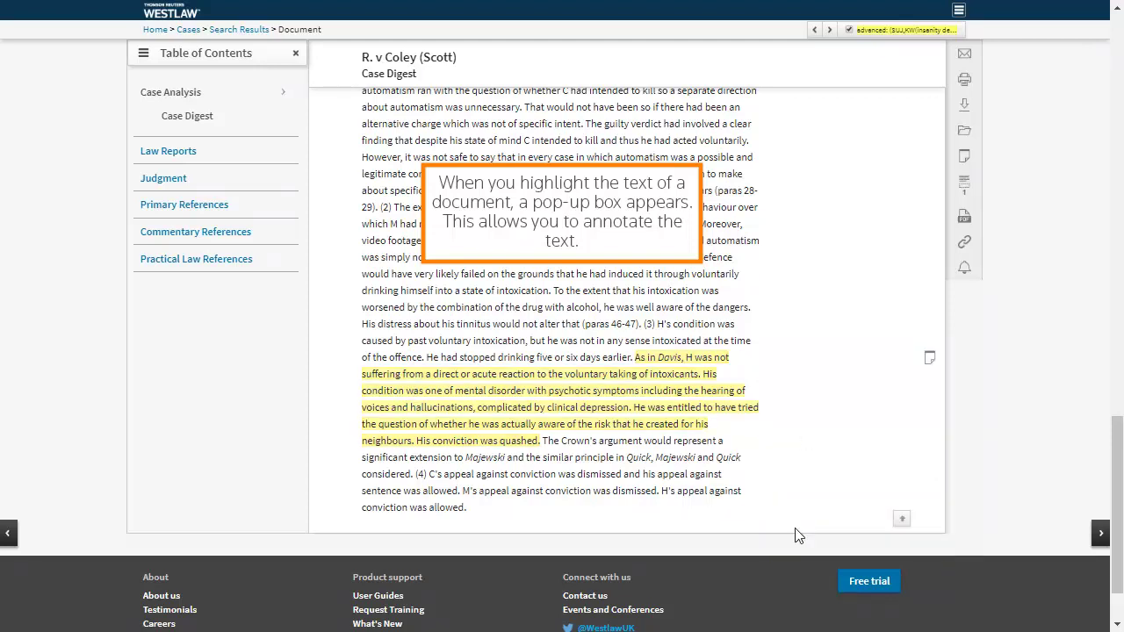
click(931, 359)
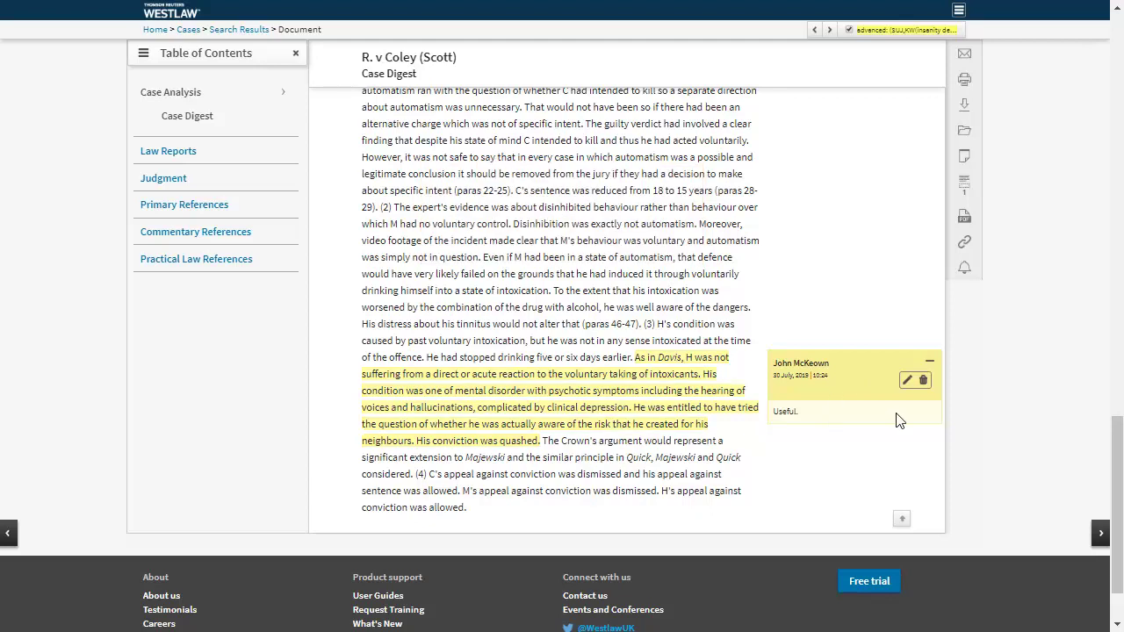
Show the summaries of the key cases cited under Primary References and the journal article abstracts under Commentary References.
scroll(1118, 470, up, 15)
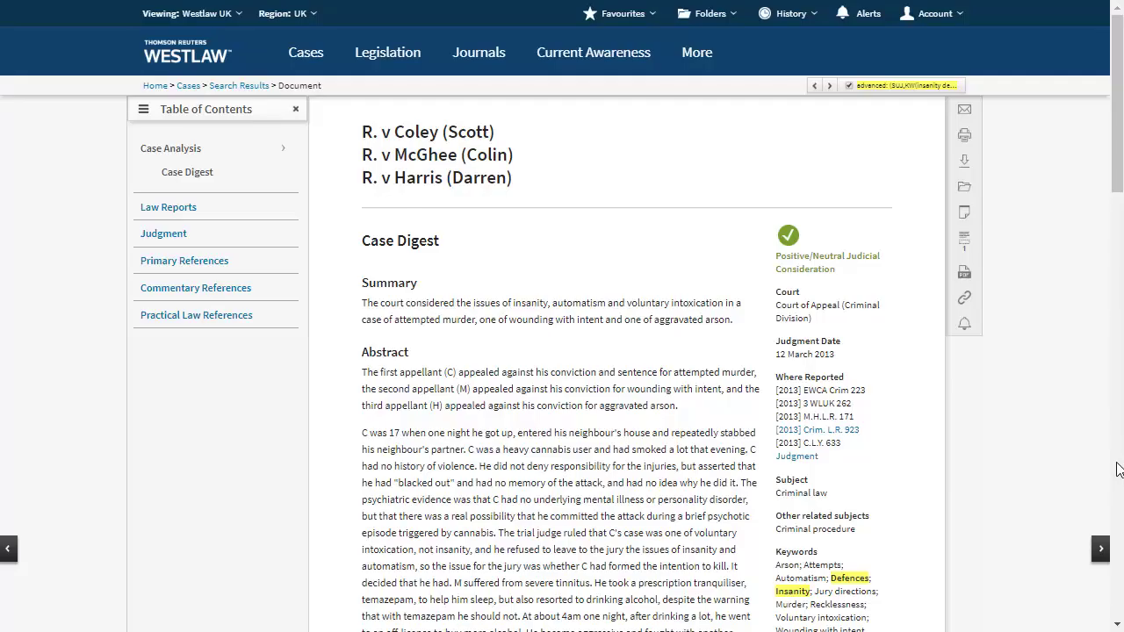
click(174, 260)
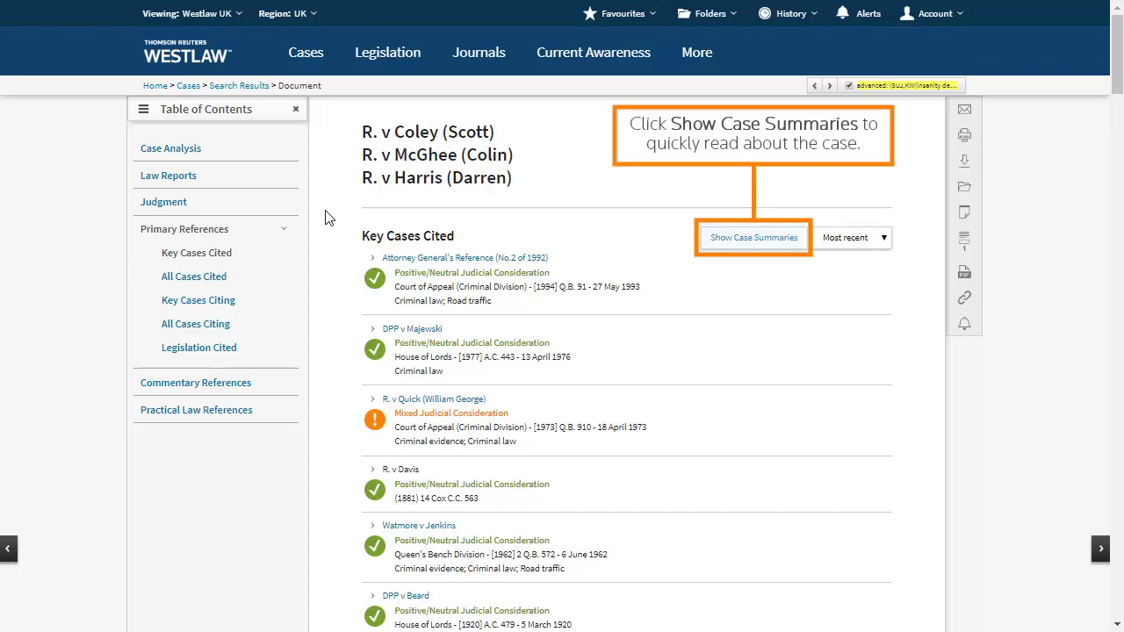
click(740, 240)
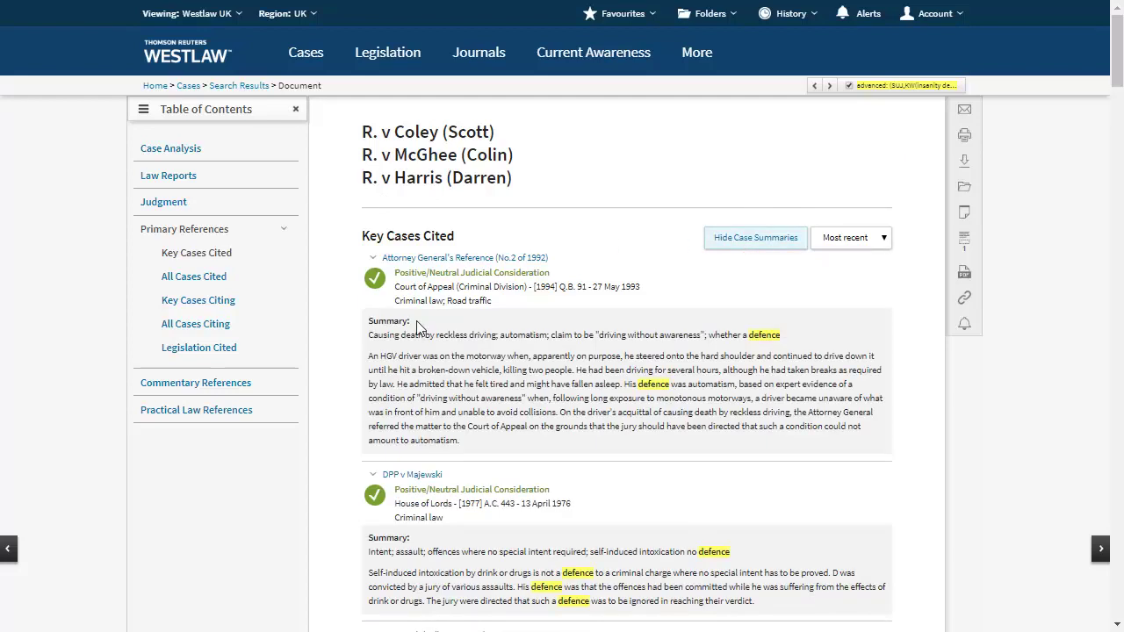
click(181, 384)
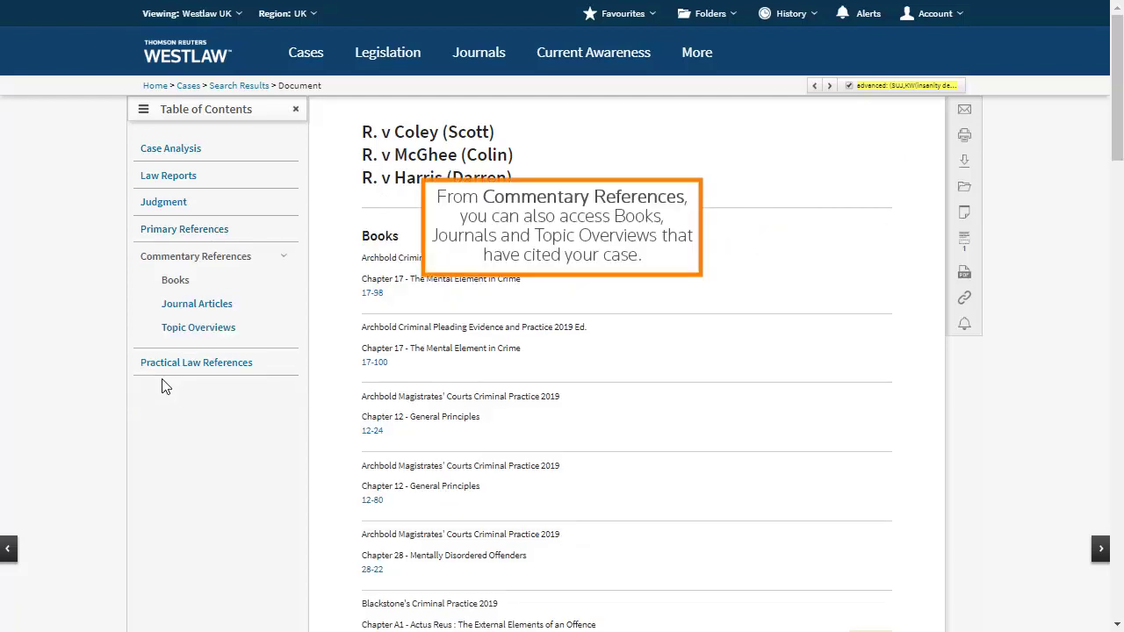
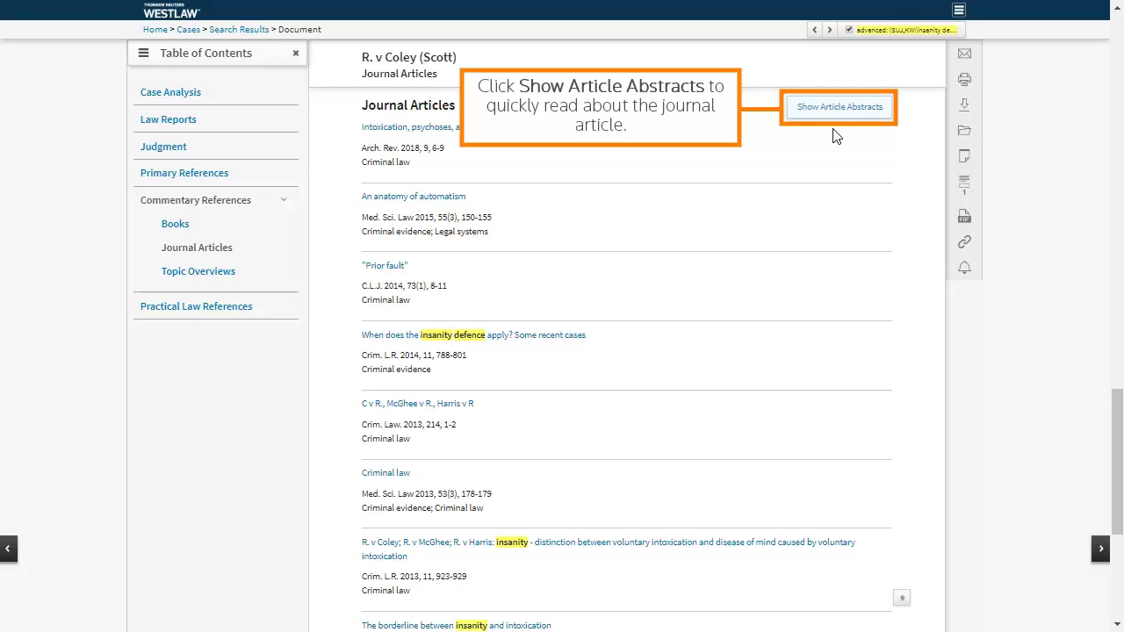
click(836, 112)
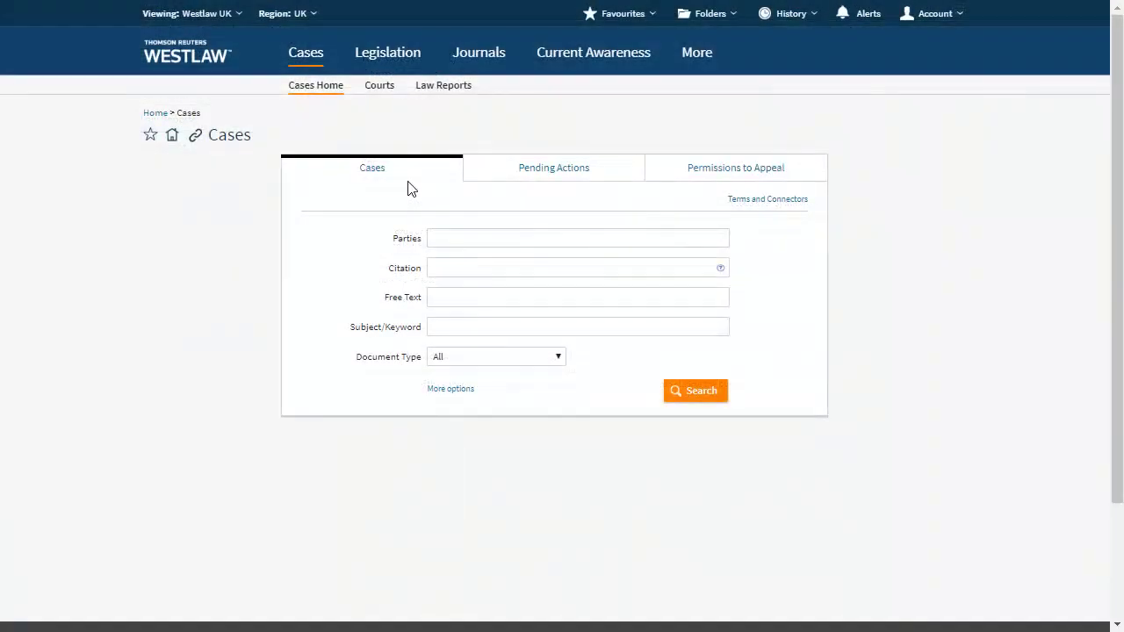
Expand the cases search form's options and enter unfair dismissal as free text and "employment", in quotation marks, as subject/keyword.
click(450, 389)
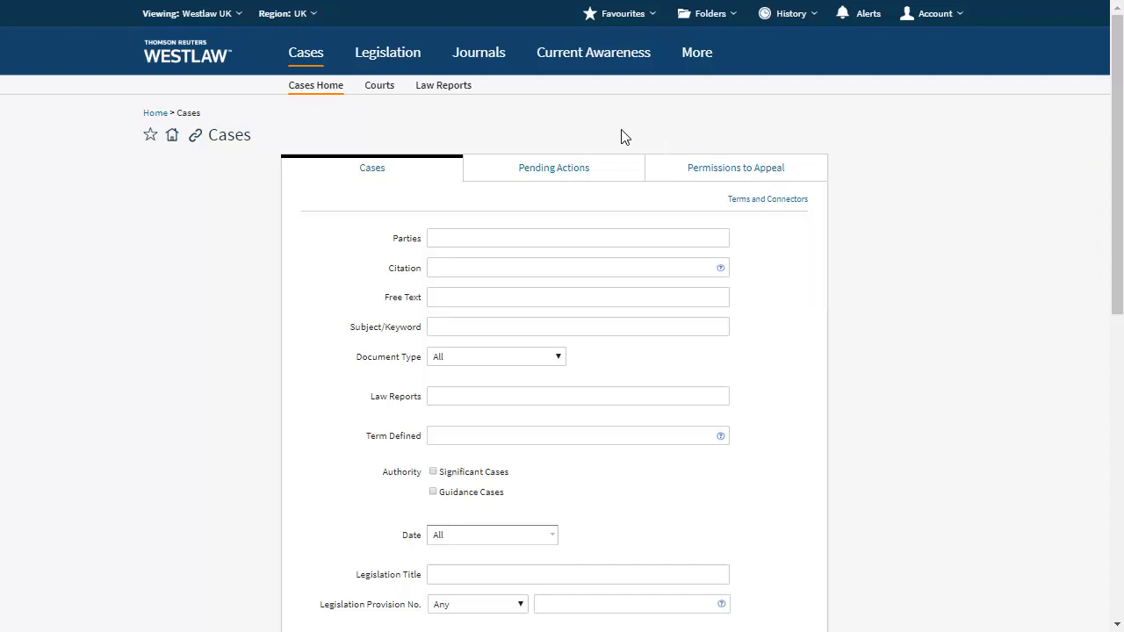
click(476, 297)
text(unf)
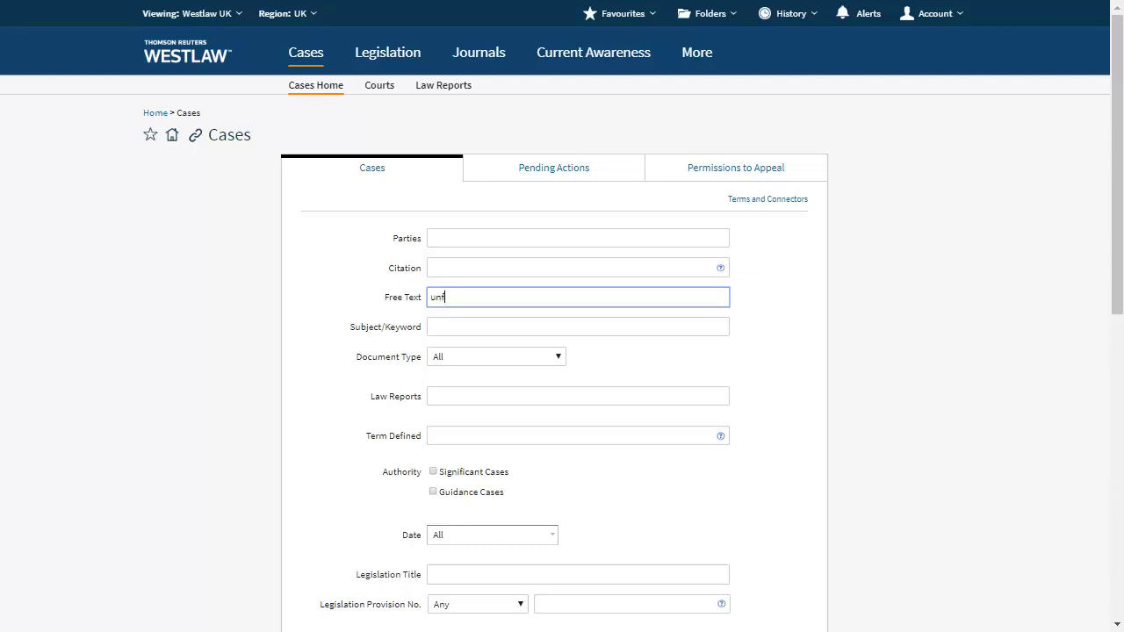
text(air dismissal)
click(675, 323)
text("employment")
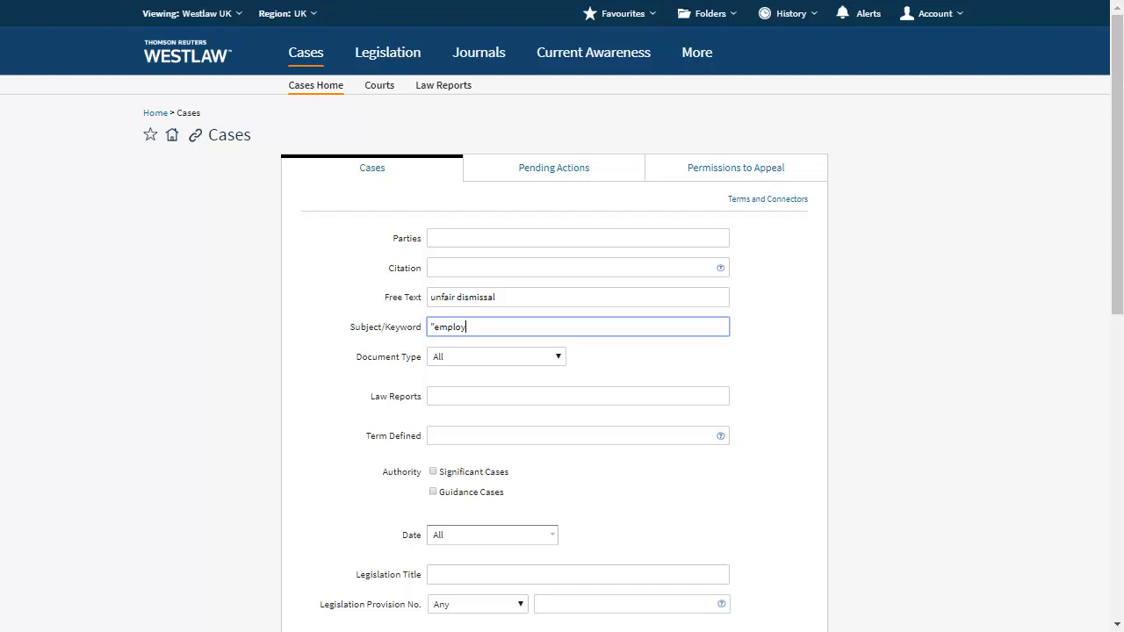
click(479, 353)
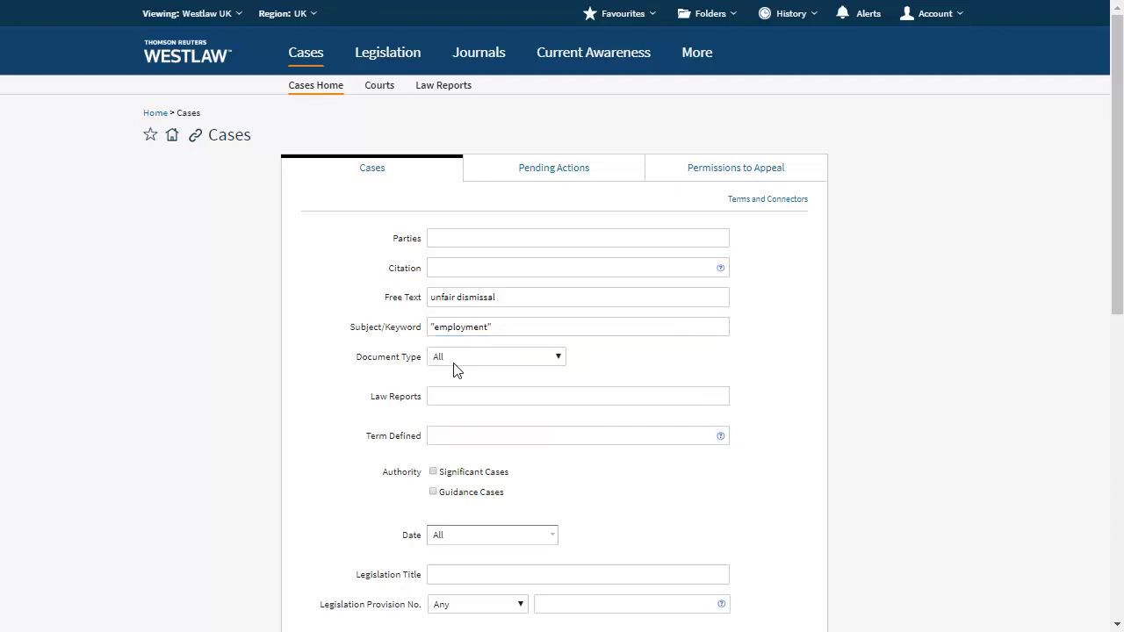
Restrict the search to Significant Cases from the Supreme Court and run it.
click(433, 471)
drag(1117, 225, 1121, 379)
click(497, 316)
text(Su)
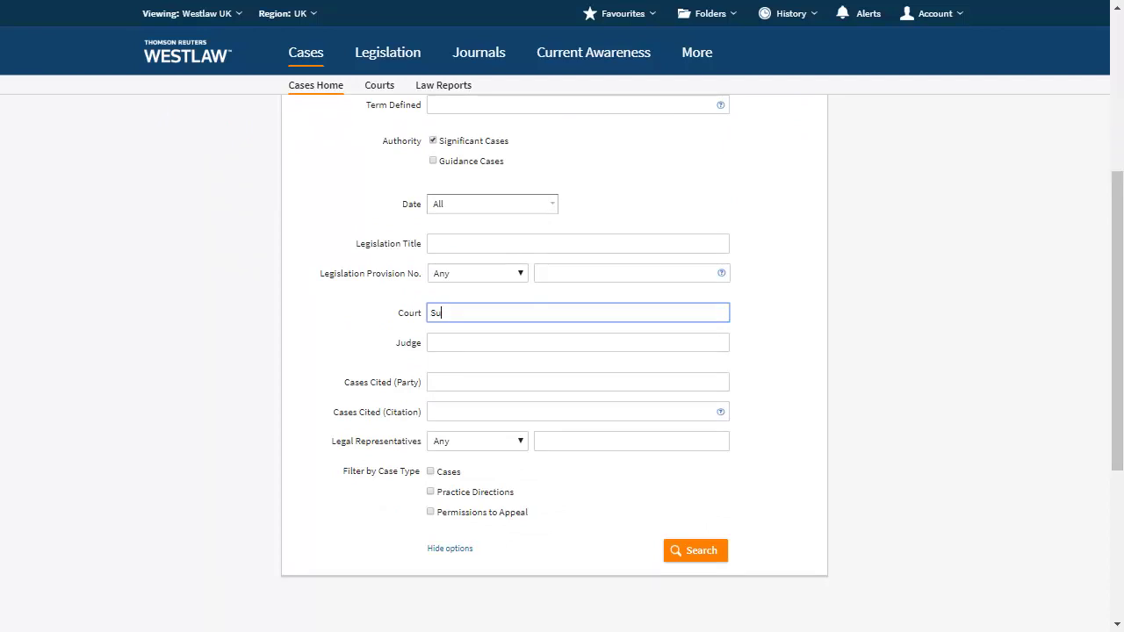
text(preme Court)
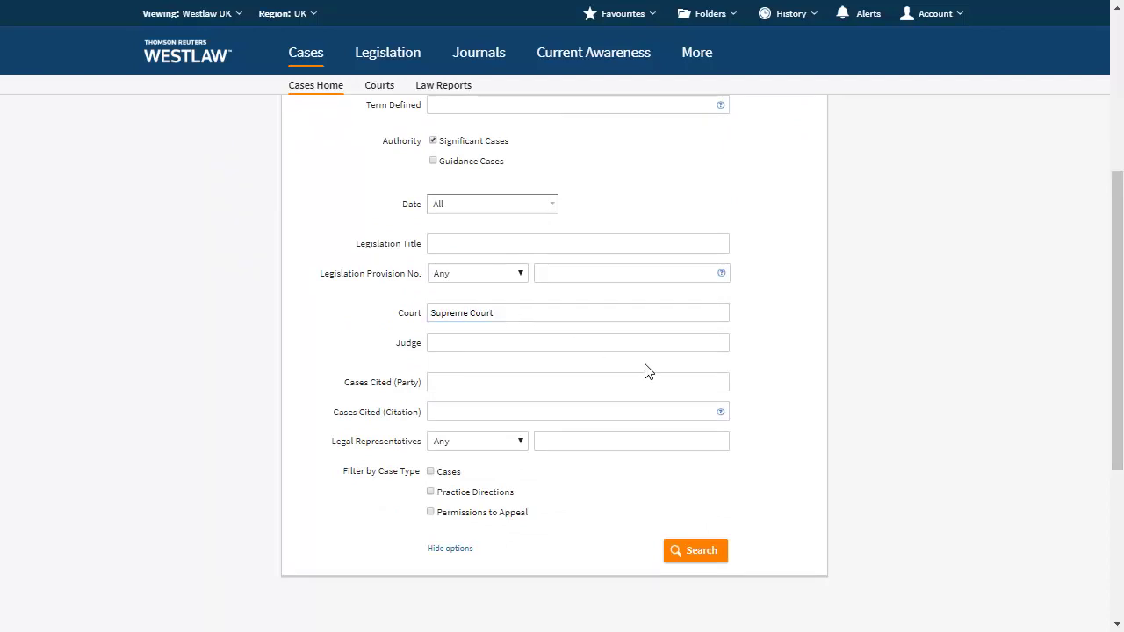
click(704, 547)
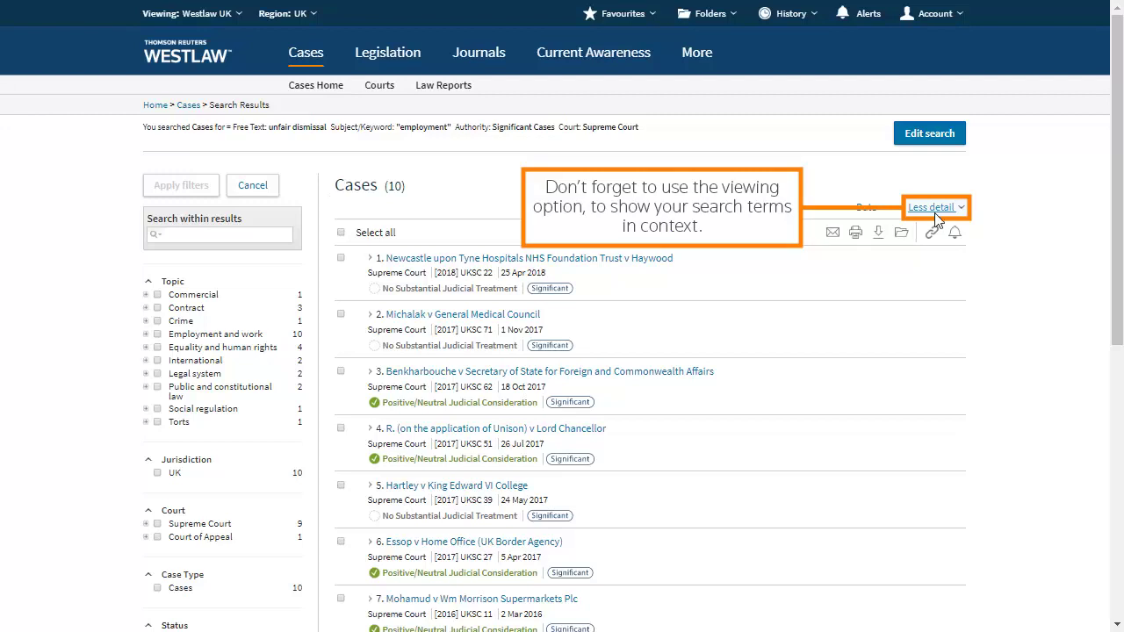
Display the case search results in most detail so the search terms appear in context.
click(934, 212)
click(933, 273)
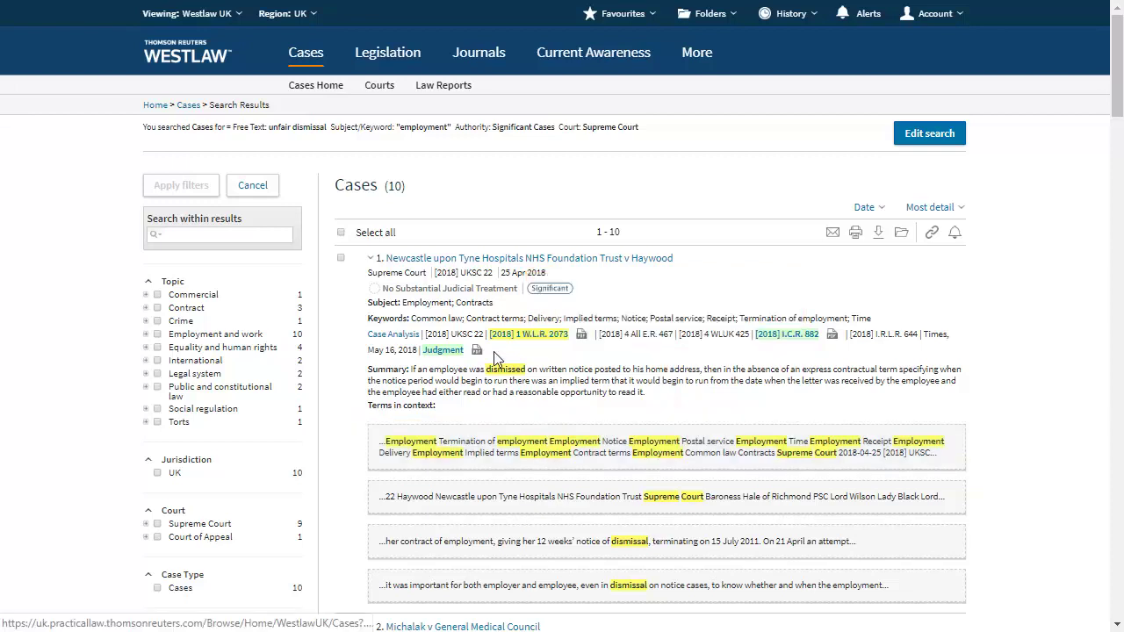
Browse the case law sections for Courts and Law Reports.
click(303, 55)
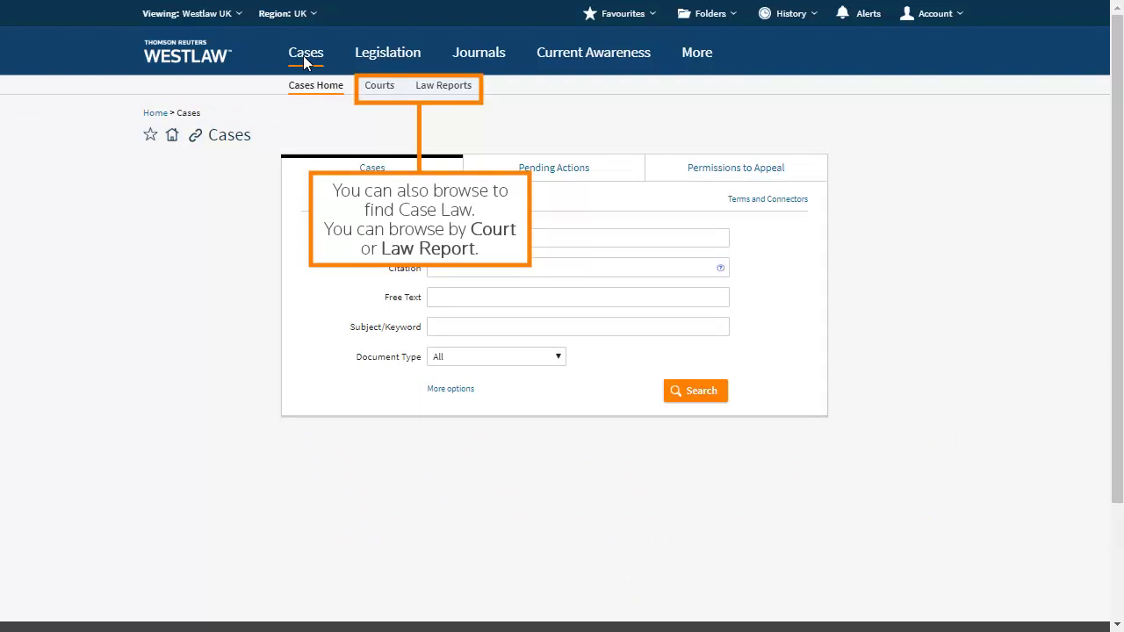
click(371, 88)
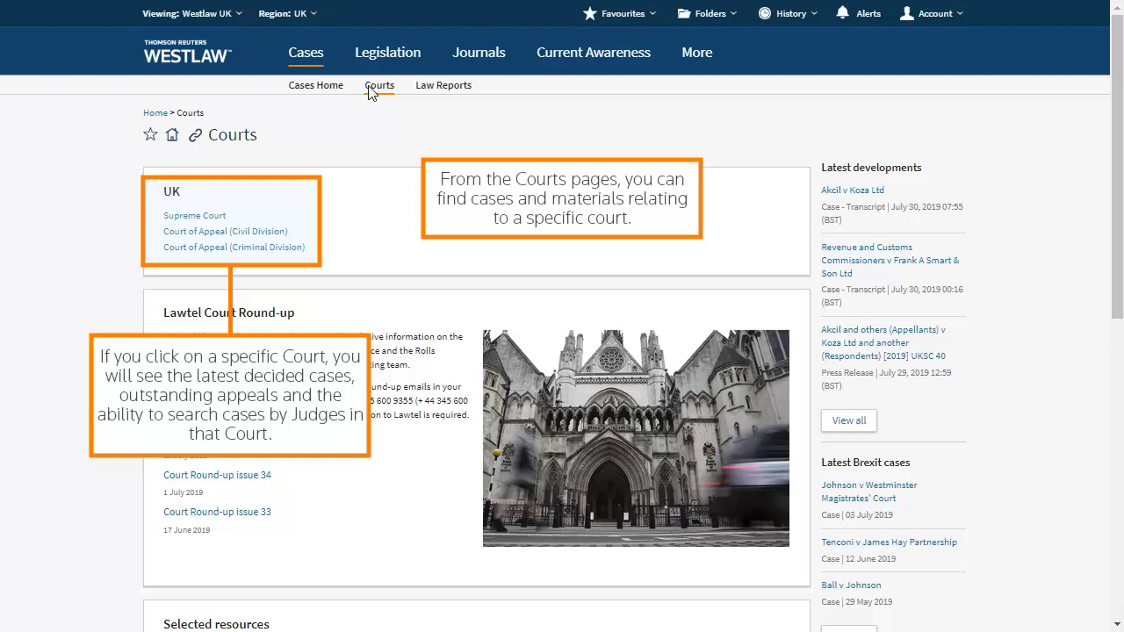
click(452, 93)
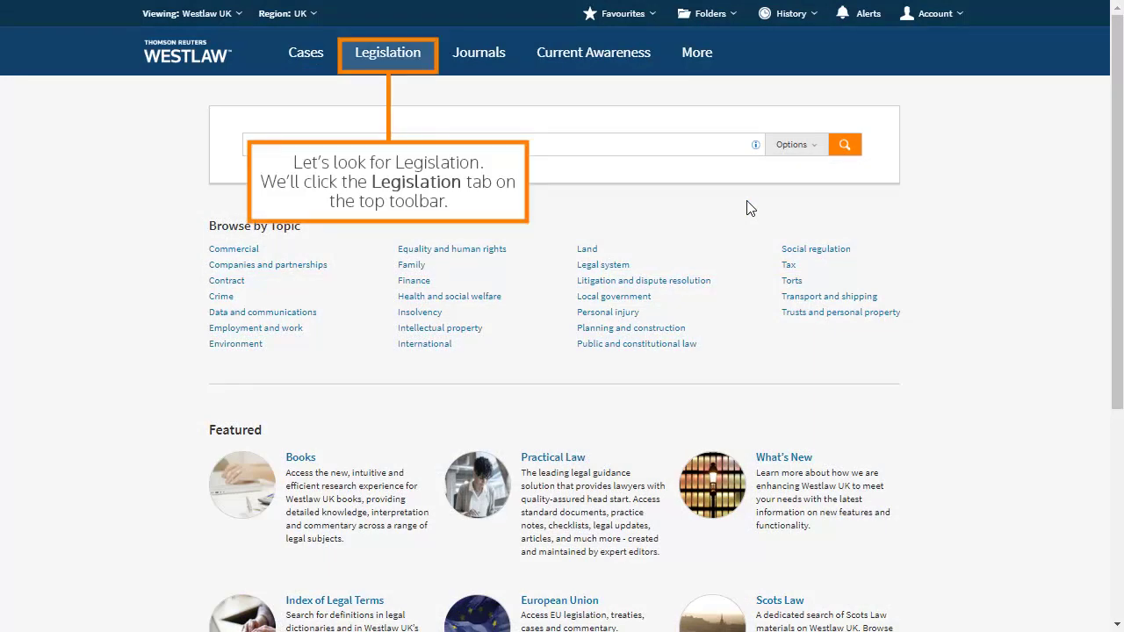
Search primary and secondary legislation for the title "equality act 2010", using the suggested title.
click(393, 55)
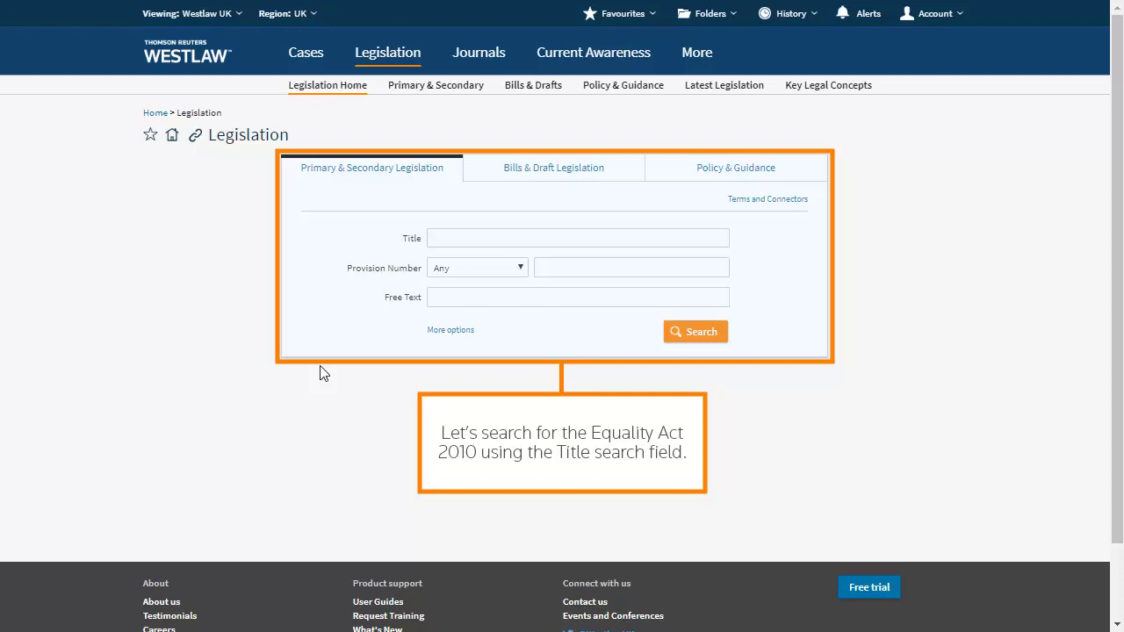
click(466, 241)
text(equality act 2010)
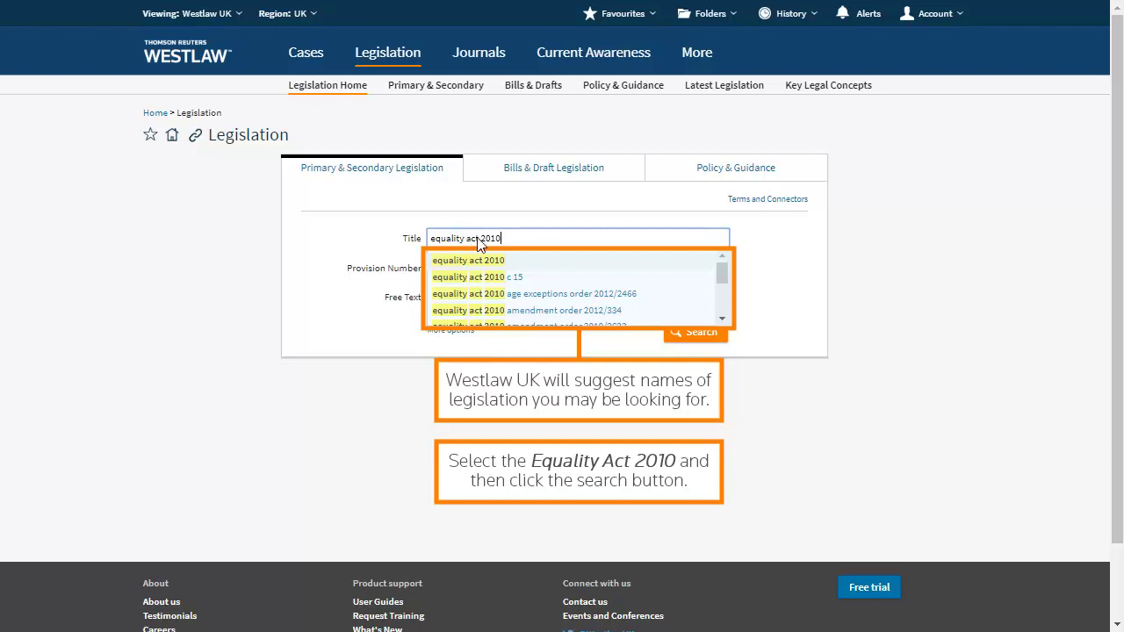
click(497, 261)
click(698, 334)
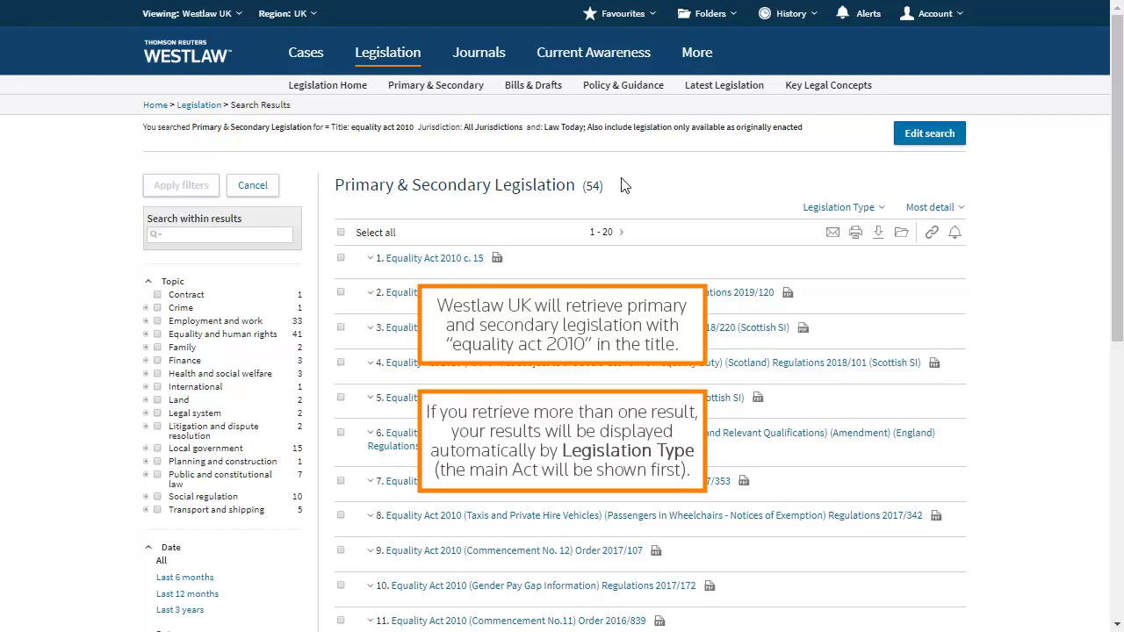
Open the Equality Act 2010 c. 15 from the results and go to s. 1 Public sector duty regarding socio-economic inequalities.
scroll(1118, 229, down, 5)
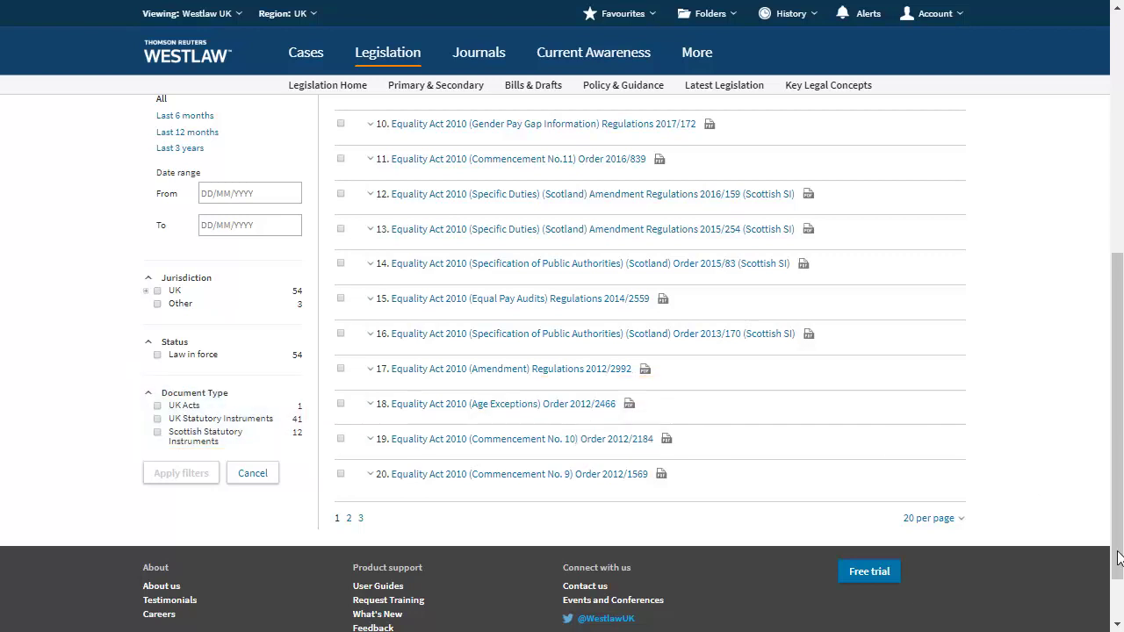
scroll(1119, 260, up, 5)
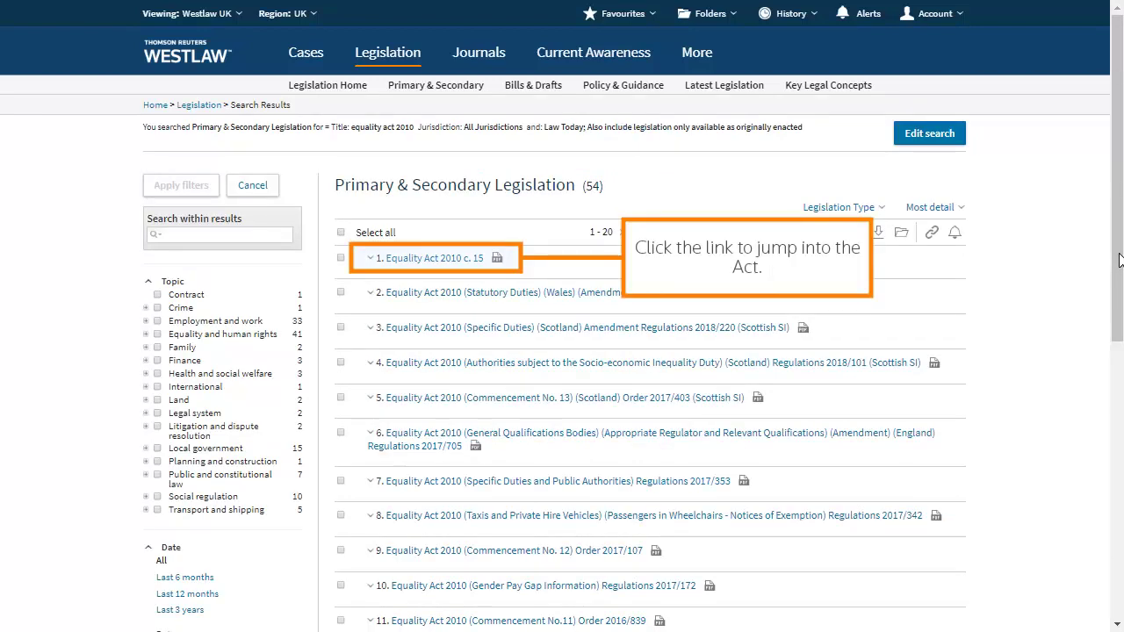
click(434, 258)
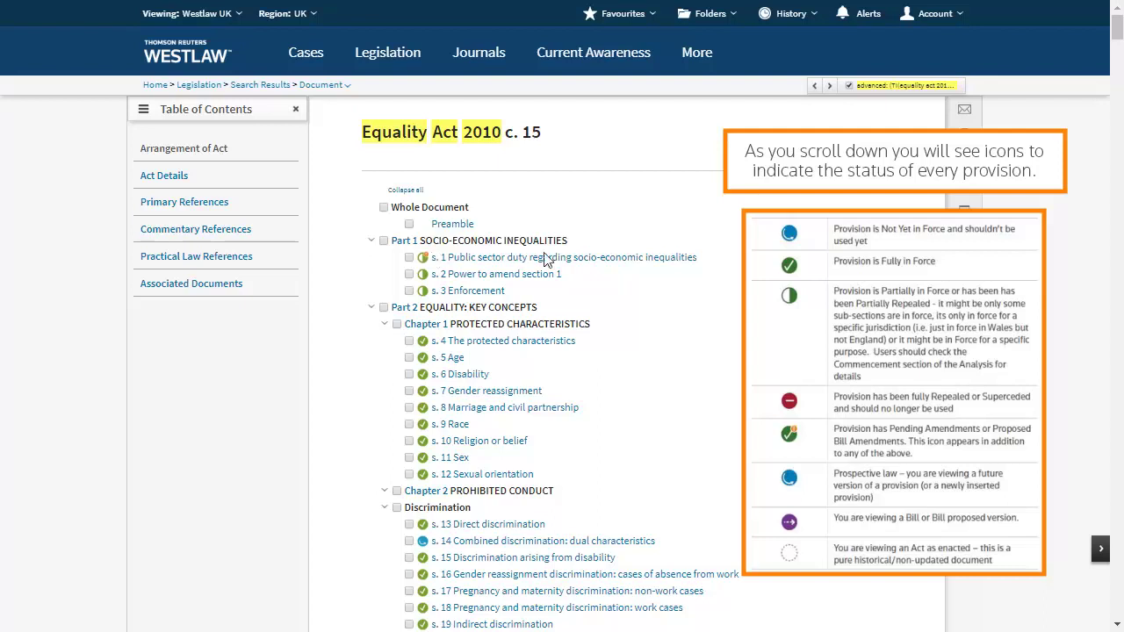
click(677, 257)
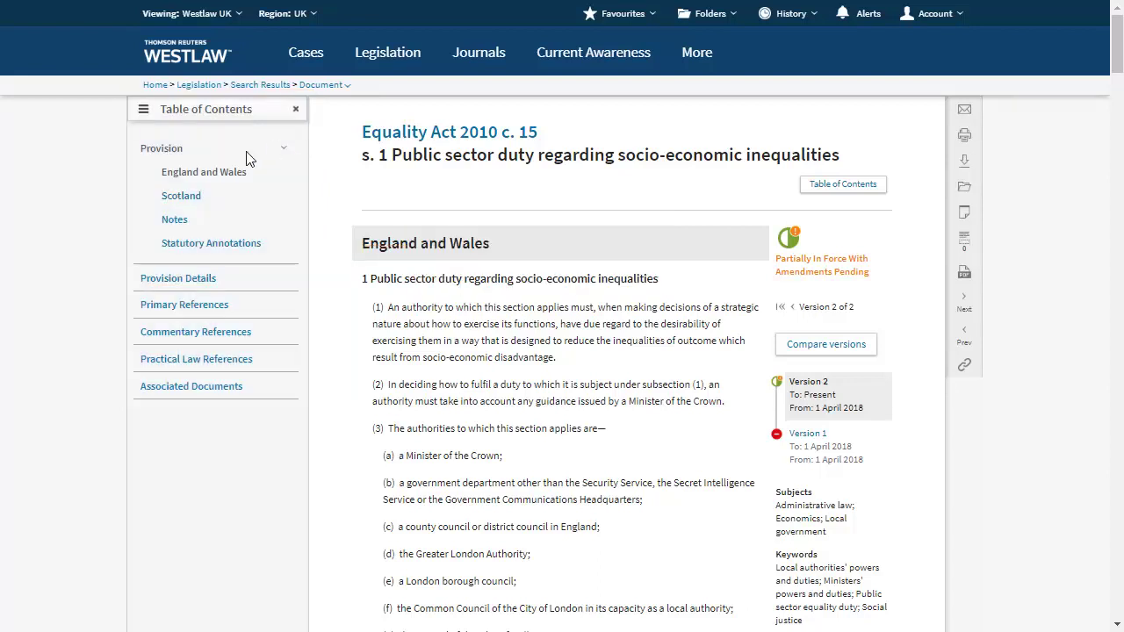
Examine section 1's Statutory Annotations, Table of Amendments, Commencement and Primary References, and return to the provision text.
click(190, 246)
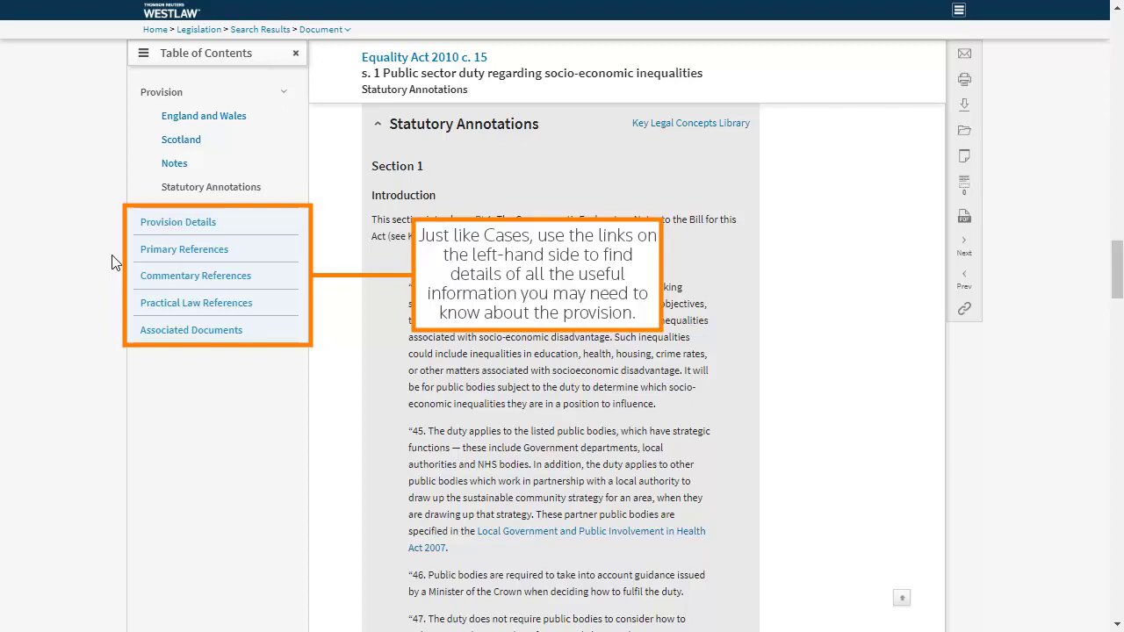
click(195, 223)
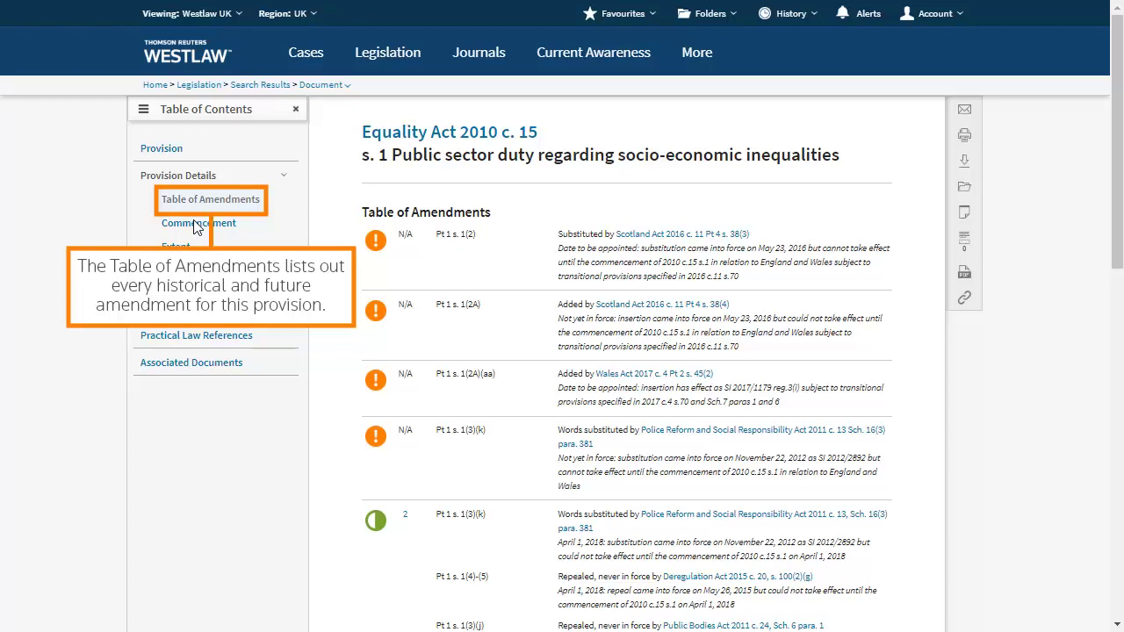
click(231, 227)
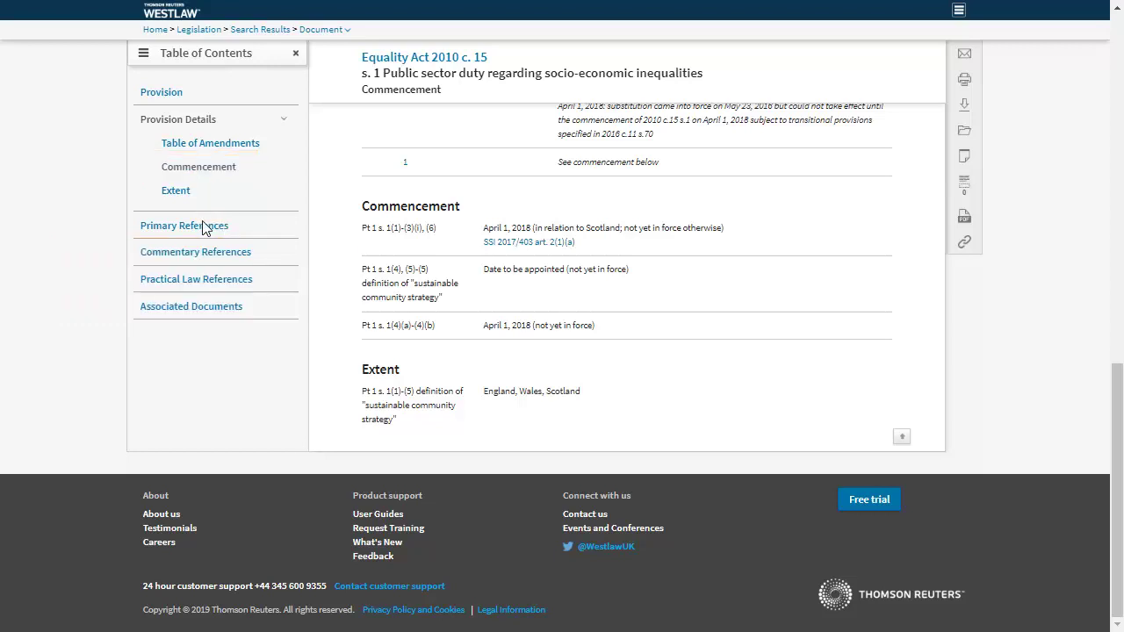
click(176, 227)
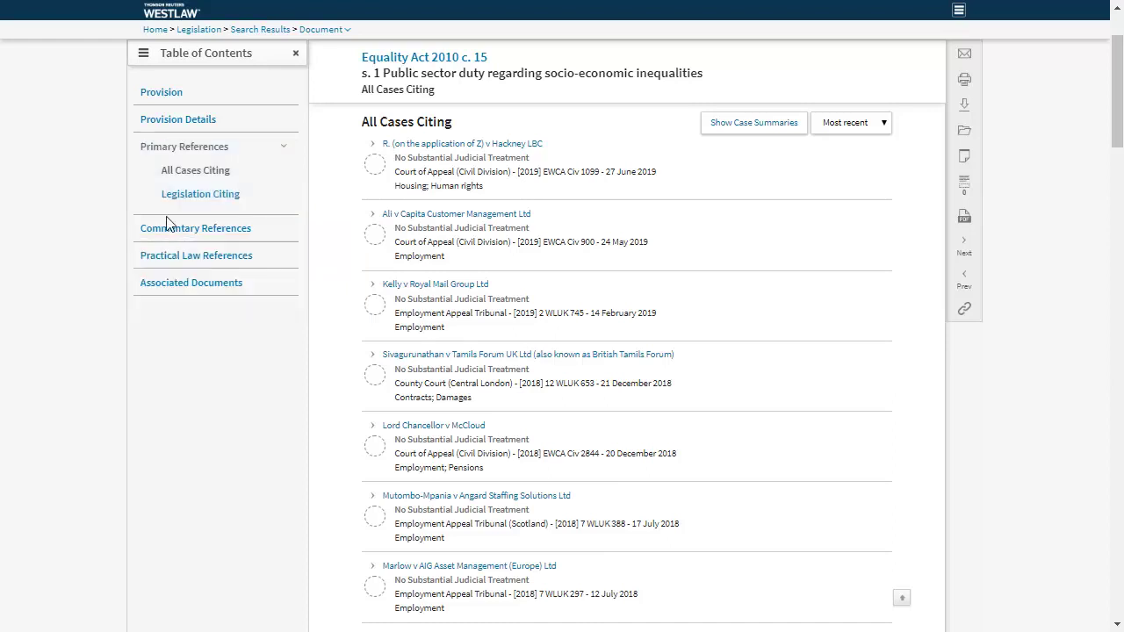
click(162, 93)
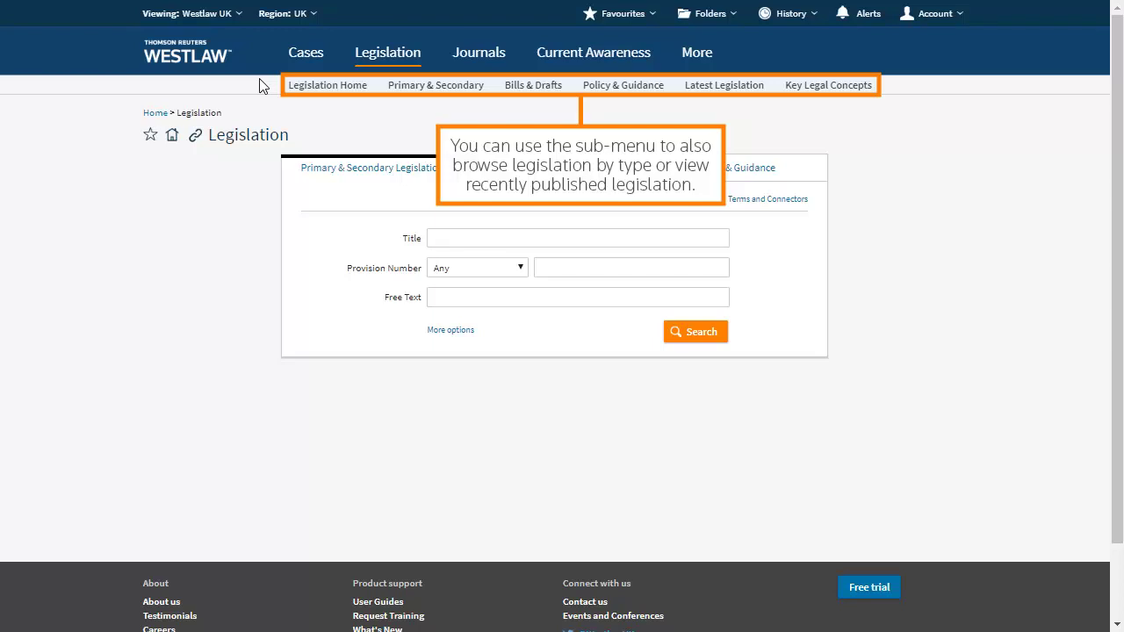
Browse the bills and draft legislation to list the Westminster Bills of the 2017-19 session.
click(534, 87)
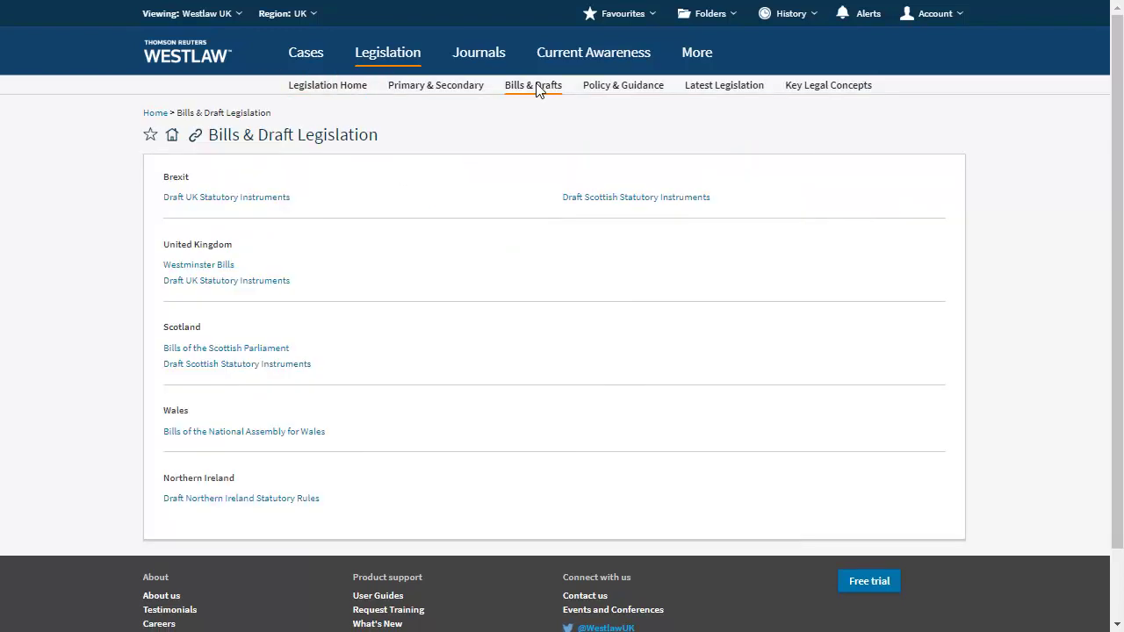
click(201, 264)
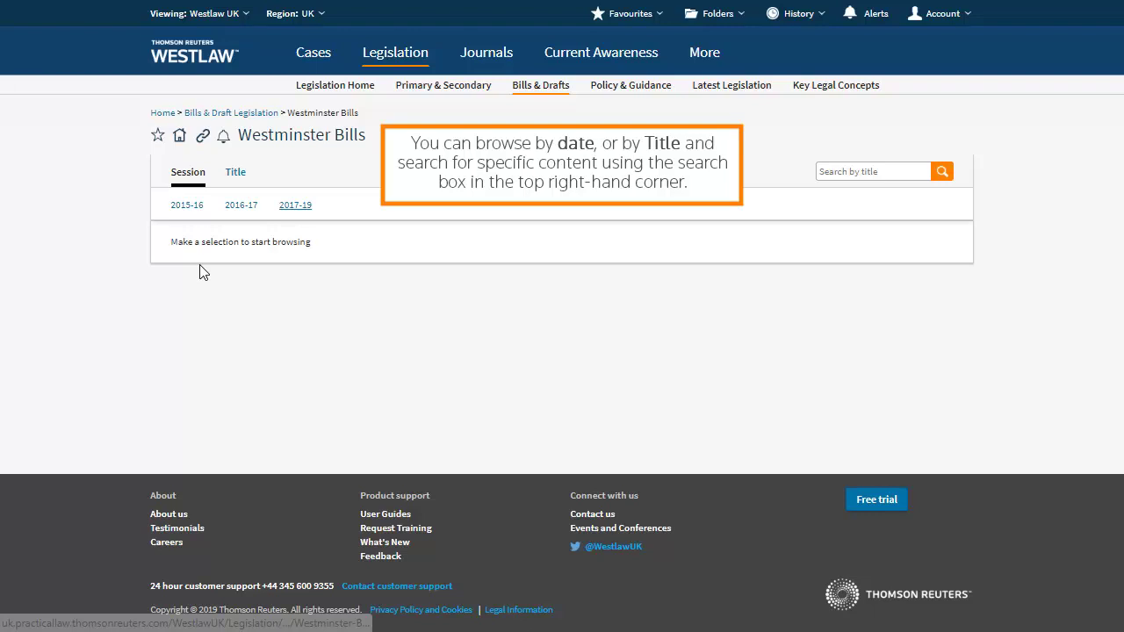
click(302, 209)
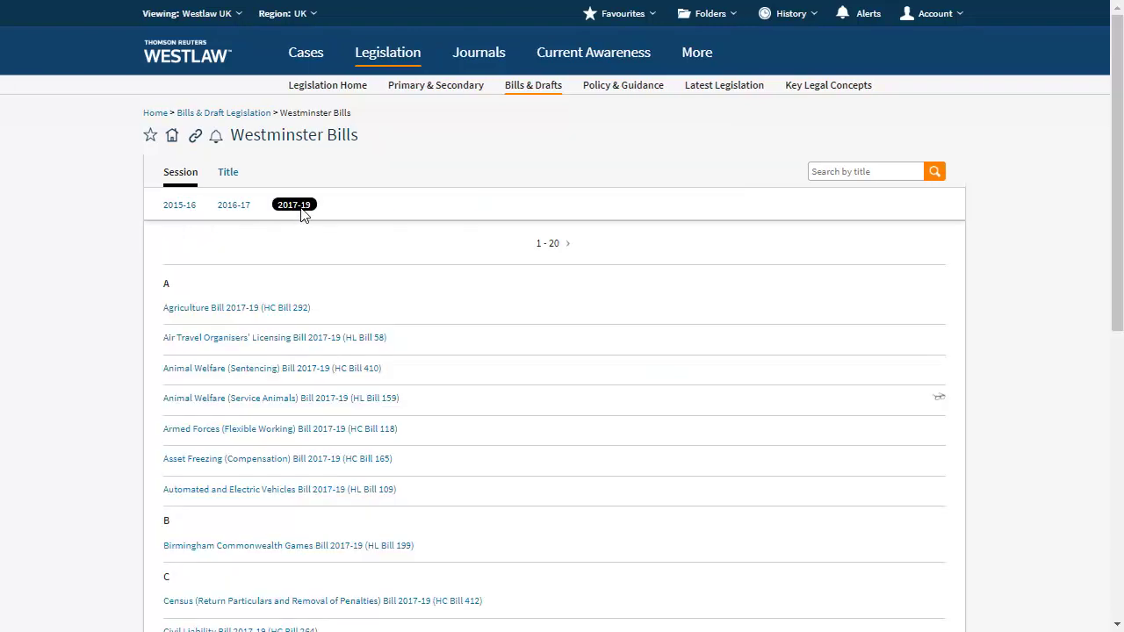
Open the Agriculture Bill 2017-19 (HC Bill 292) and show its Bill Details.
click(206, 309)
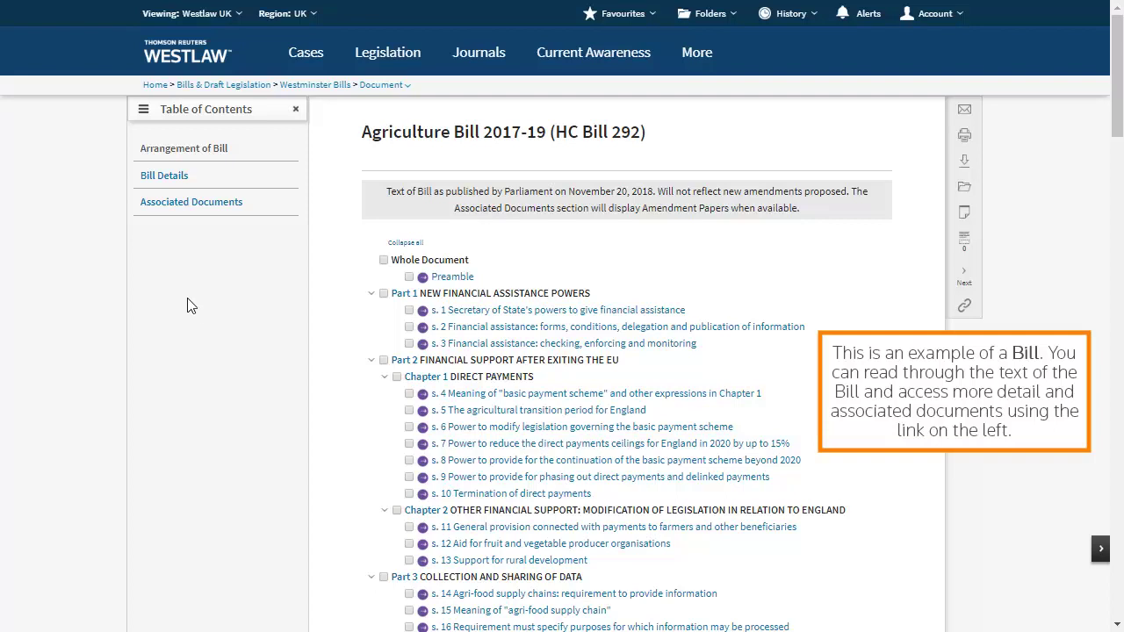
click(169, 178)
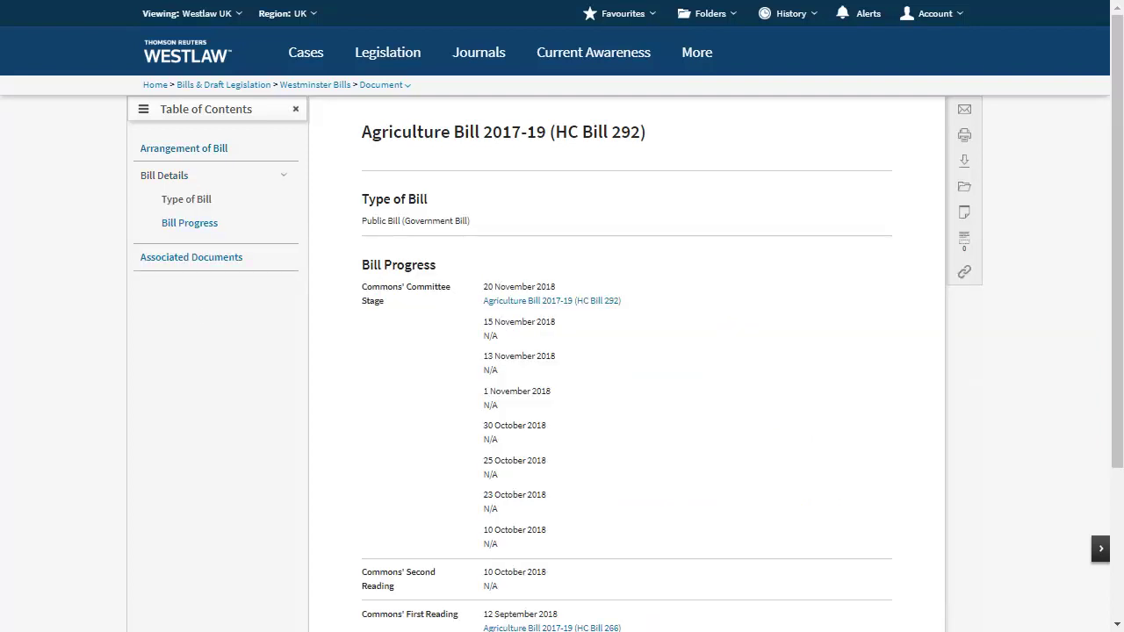